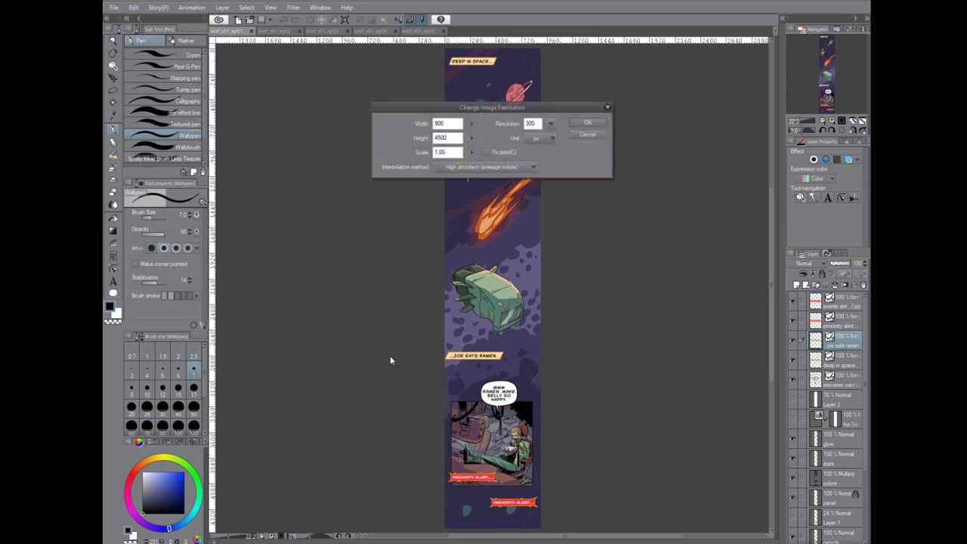
Dismiss the image resolution settings and create a new canvas 900 px wide and 30000 px tall
click(587, 135)
click(113, 7)
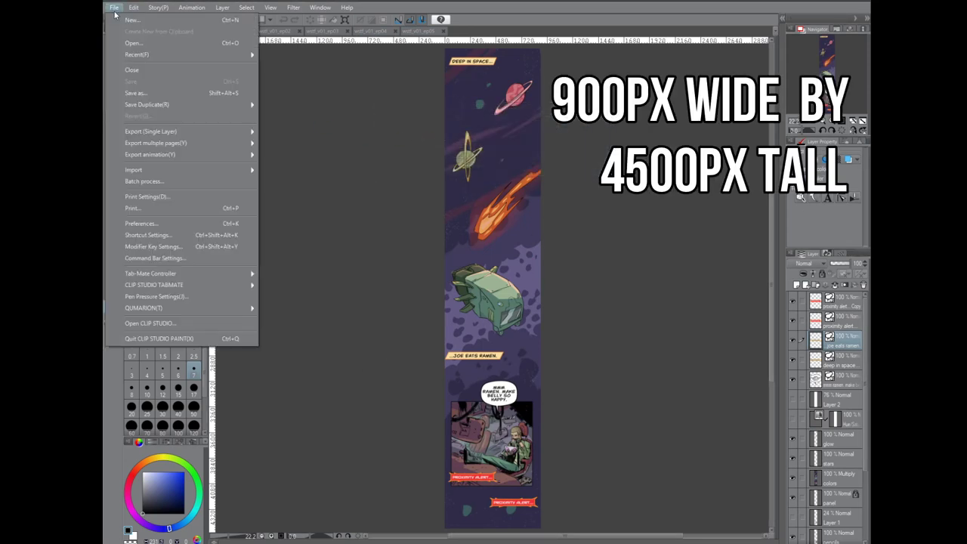
click(127, 22)
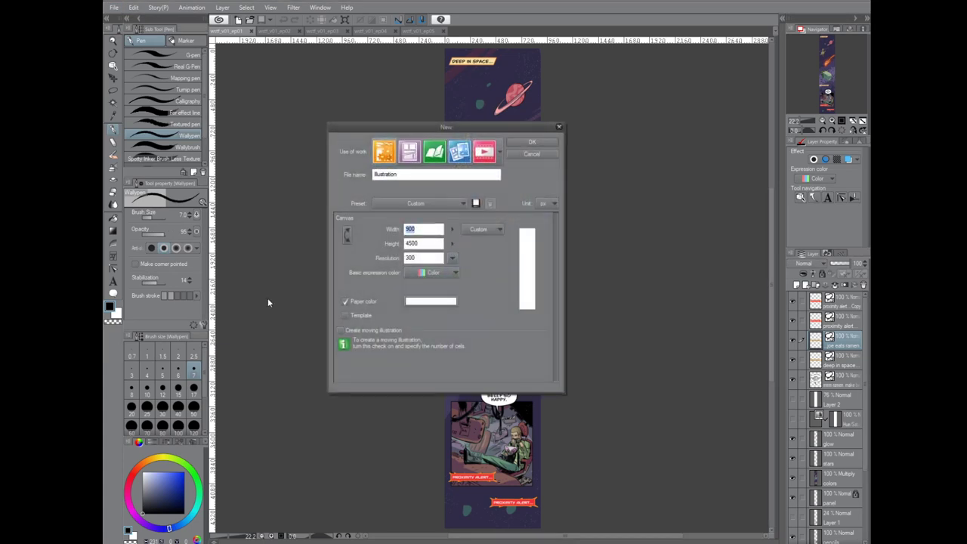
key(Tab)
text(30000)
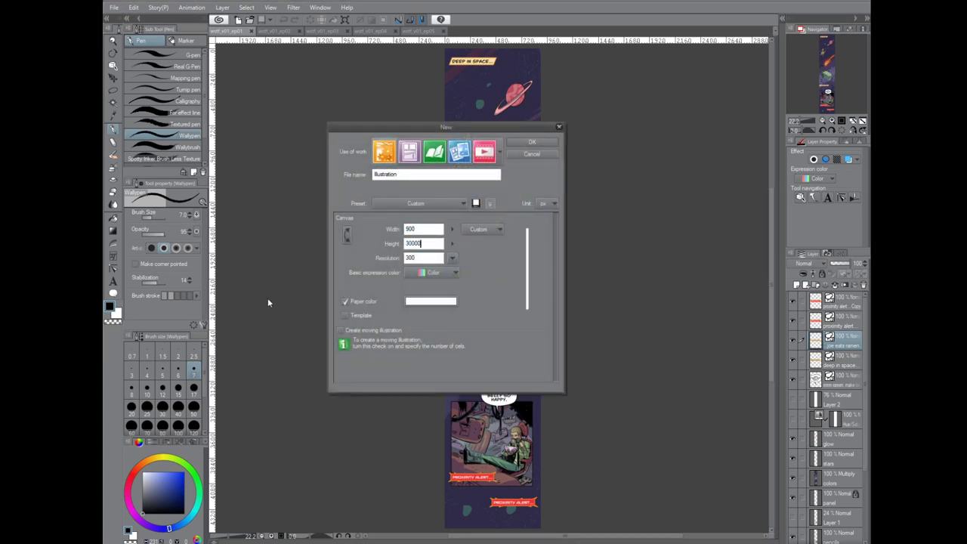
key(Return)
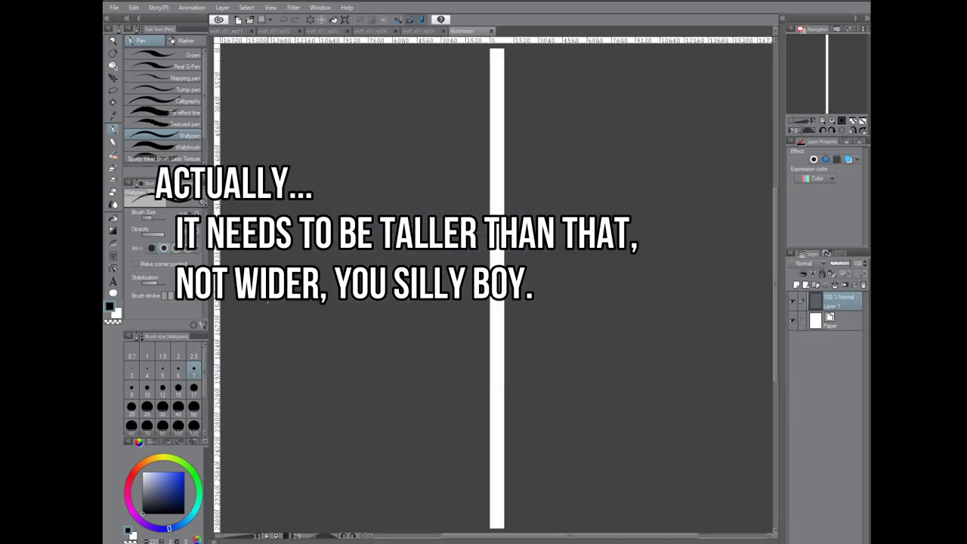
Place the new Illustration canvas side by side with the episode files and bring wstf_v01_ep01 to the front
drag(469, 33, 764, 151)
drag(491, 217, 342, 221)
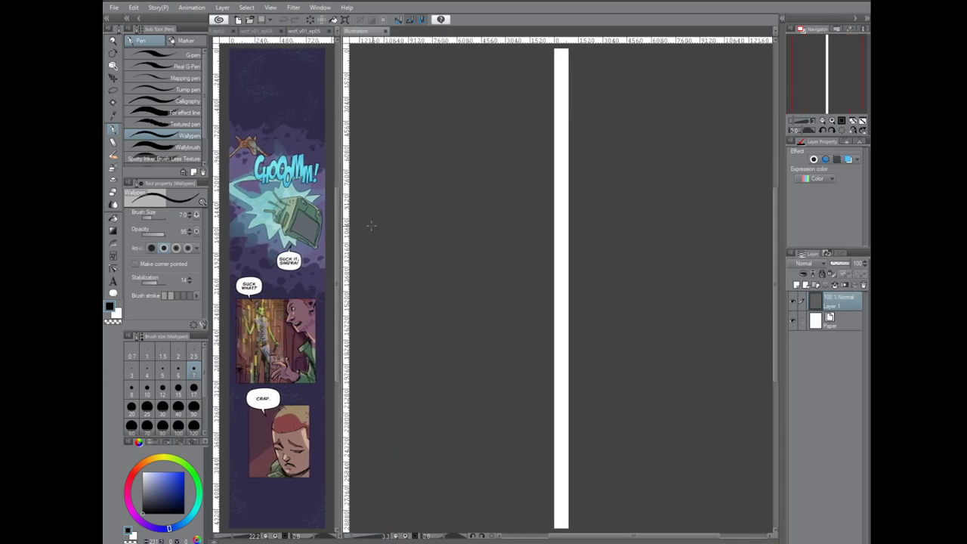
click(219, 32)
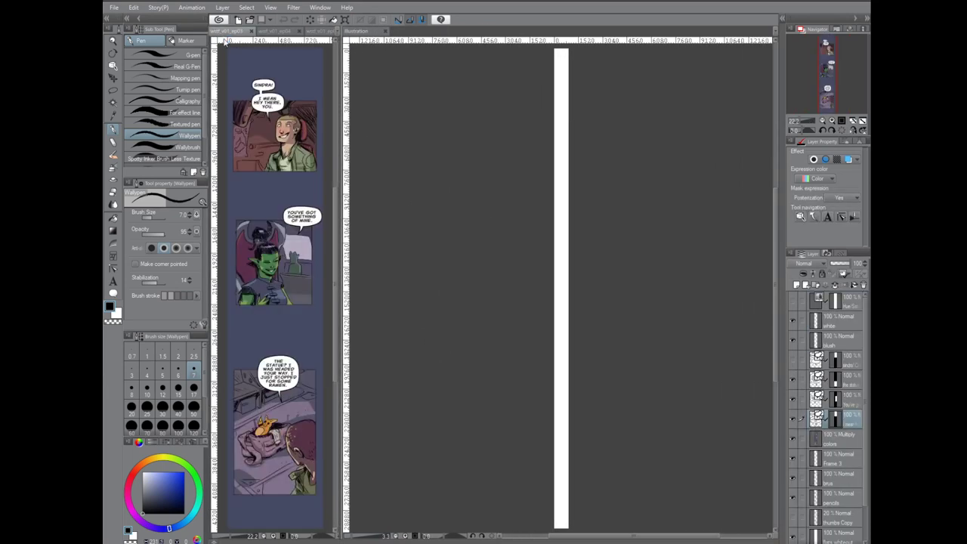
click(337, 31)
click(389, 51)
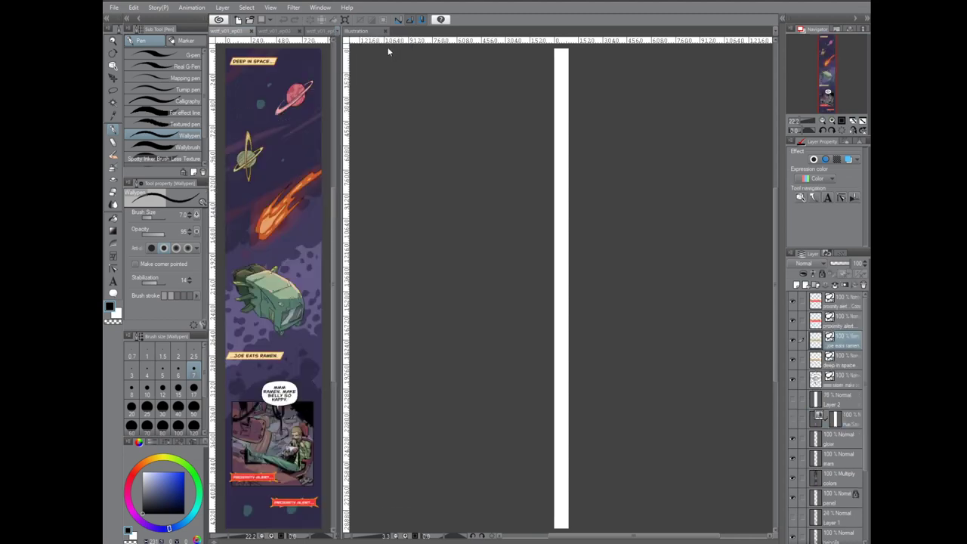
Select the whole wstf_v01_ep01 canvas with all layers above Paper and copy them into the Illustration canvas
key(ctrl+a)
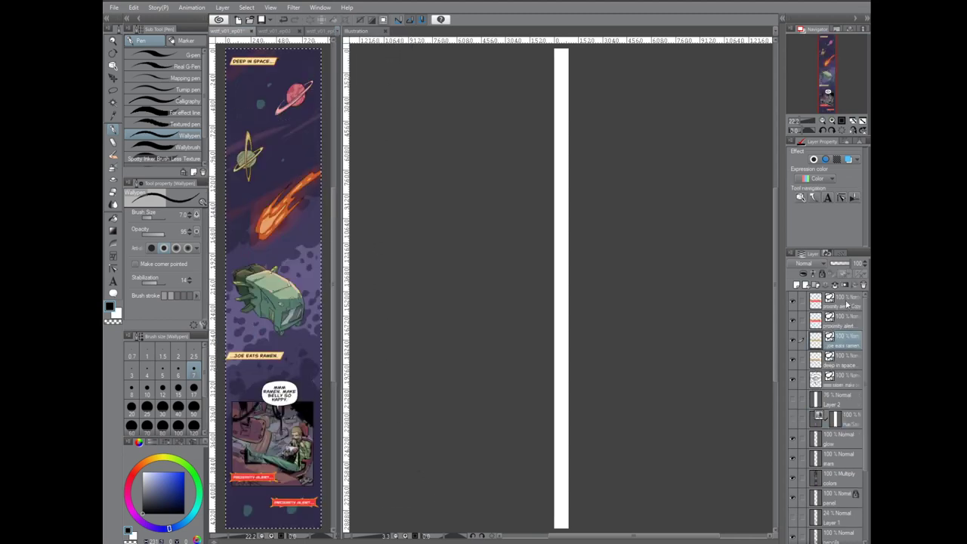
scroll(865, 490, down, 3)
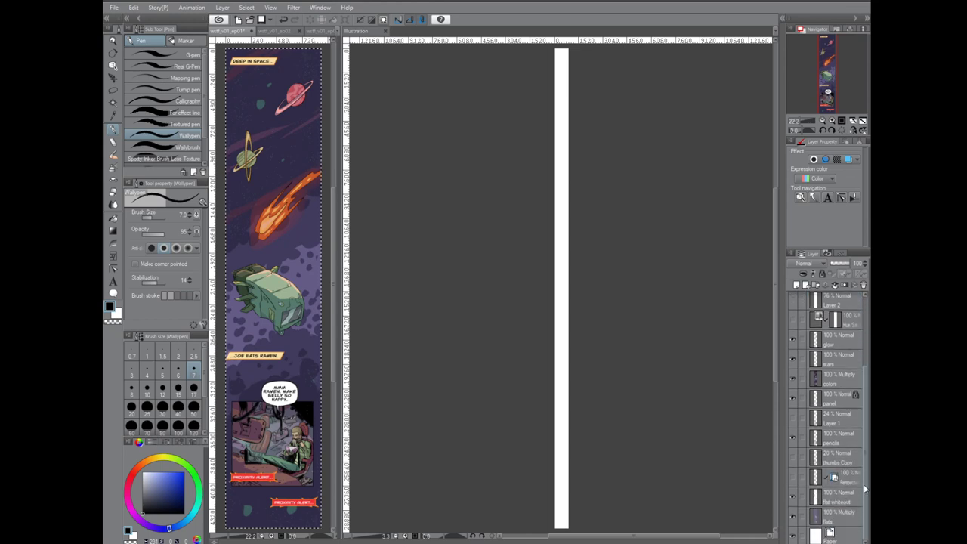
shift+click(844, 531)
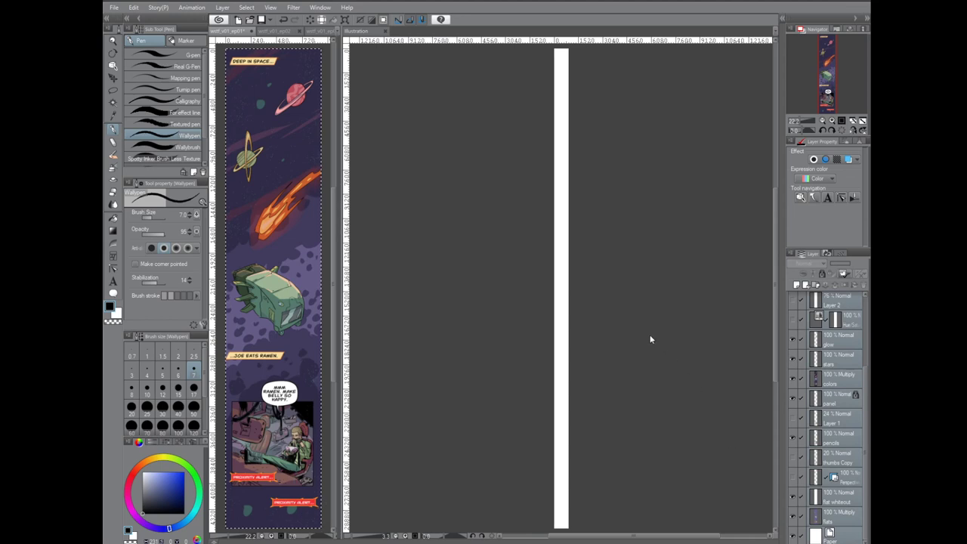
click(668, 380)
key(ctrl+v)
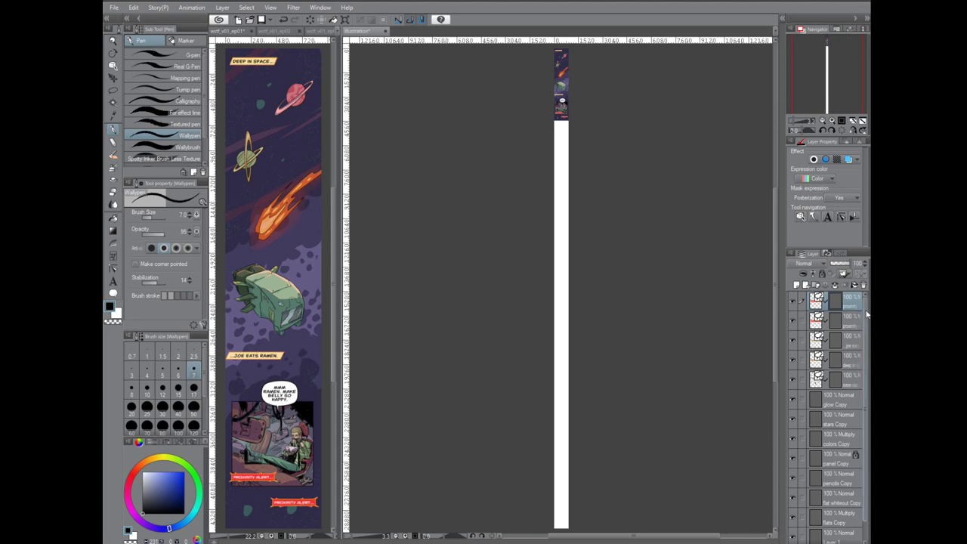
Group all layers above Paper in the Illustration canvas into one folder and collapse it
scroll(868, 443, down, 1)
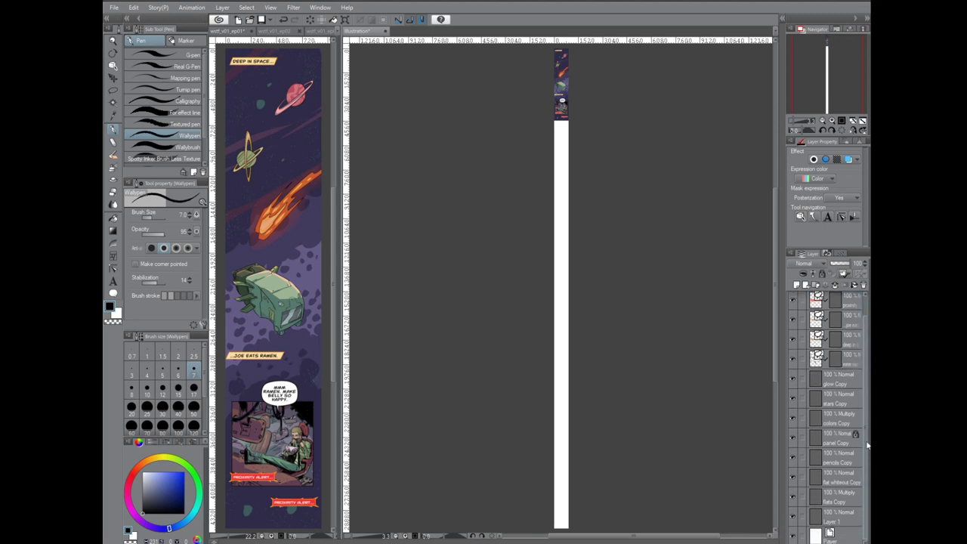
shift+click(845, 523)
key(ctrl+g)
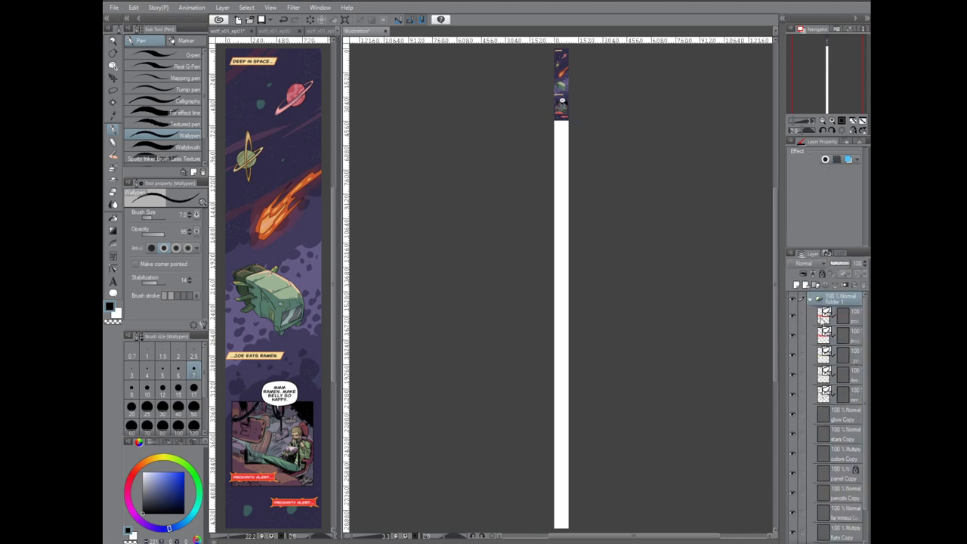
click(811, 300)
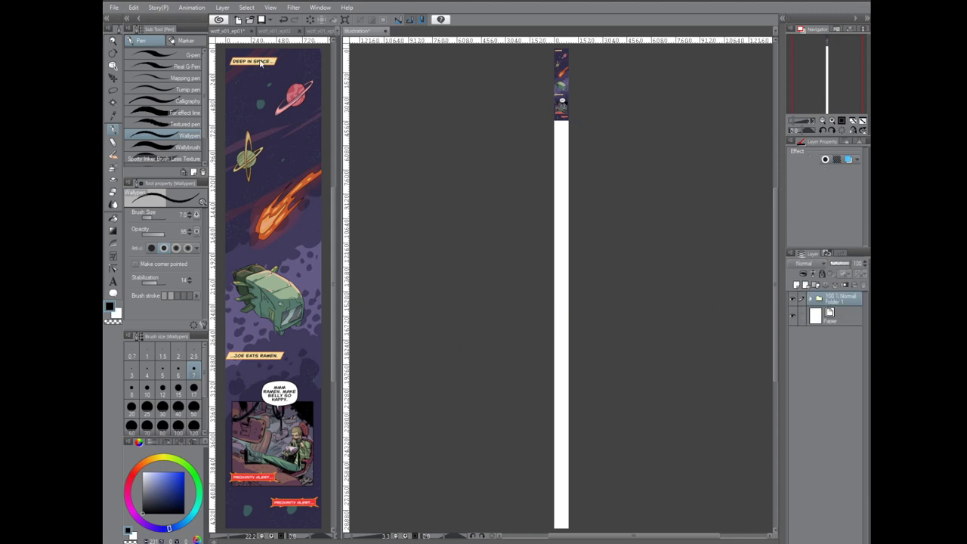
Copy all wstf_v01_ep02 layers above Paper into the Illustration canvas and activate the Move layer tool
click(274, 31)
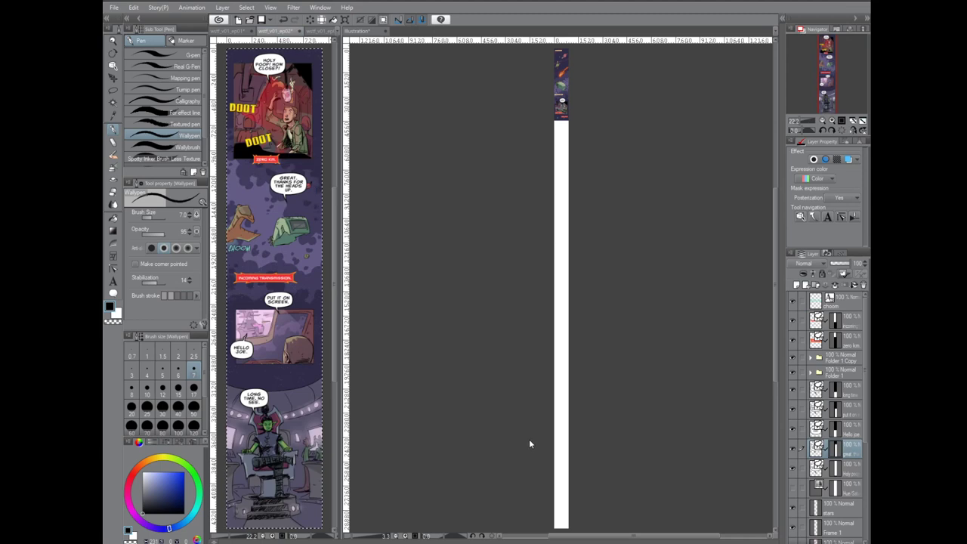
click(841, 305)
key(ctrl+a)
scroll(868, 319, down, 5)
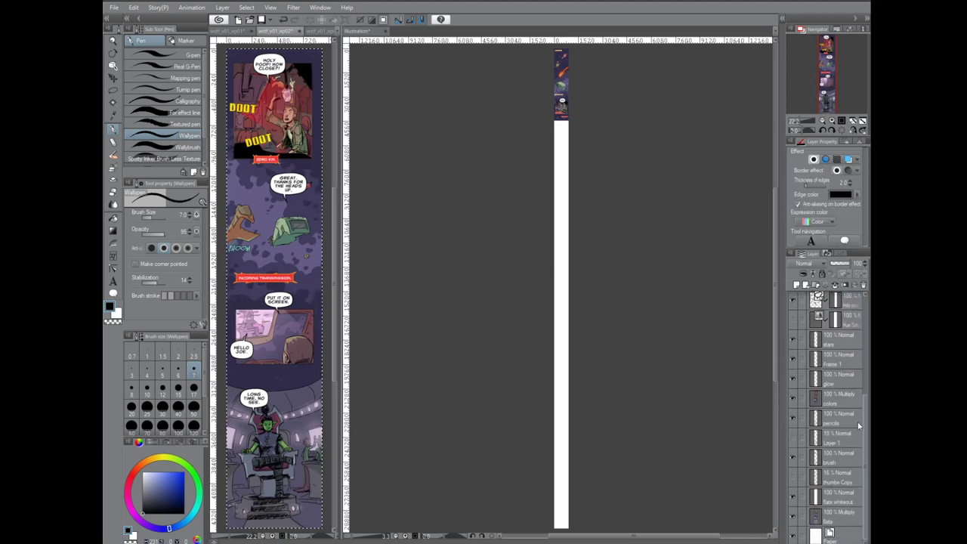
shift+click(848, 524)
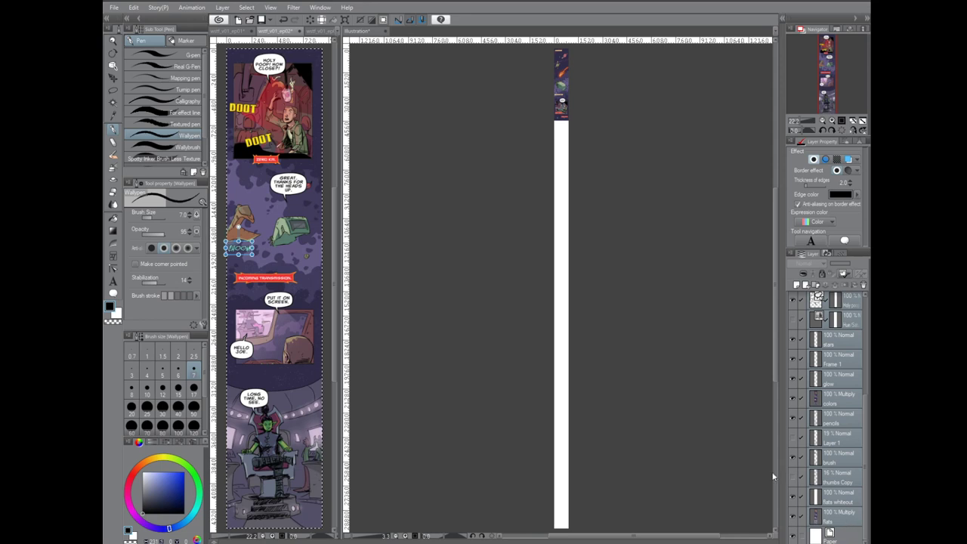
key(ctrl+g)
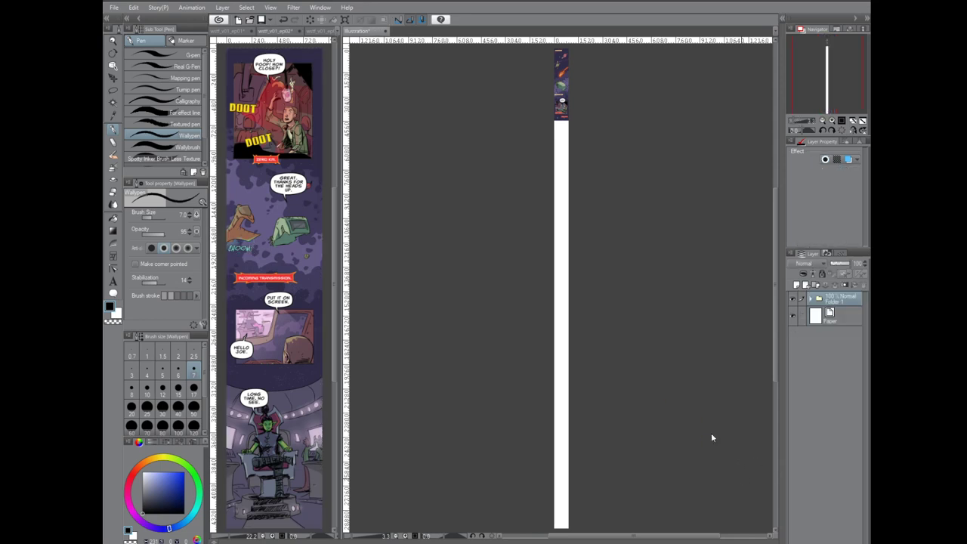
key(ctrl+z)
key(k)
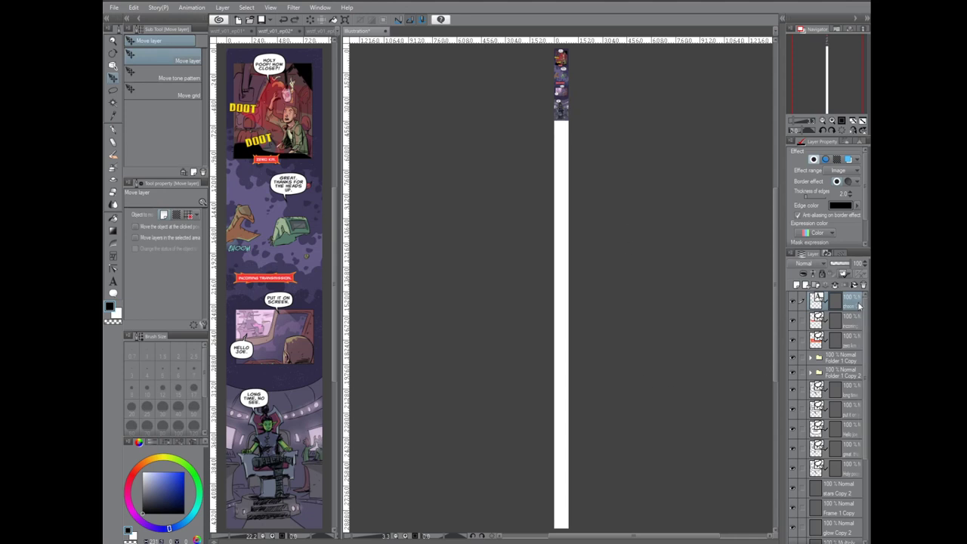
Group the pasted second-episode layers into their own folder and collapse it
scroll(867, 346, down, 5)
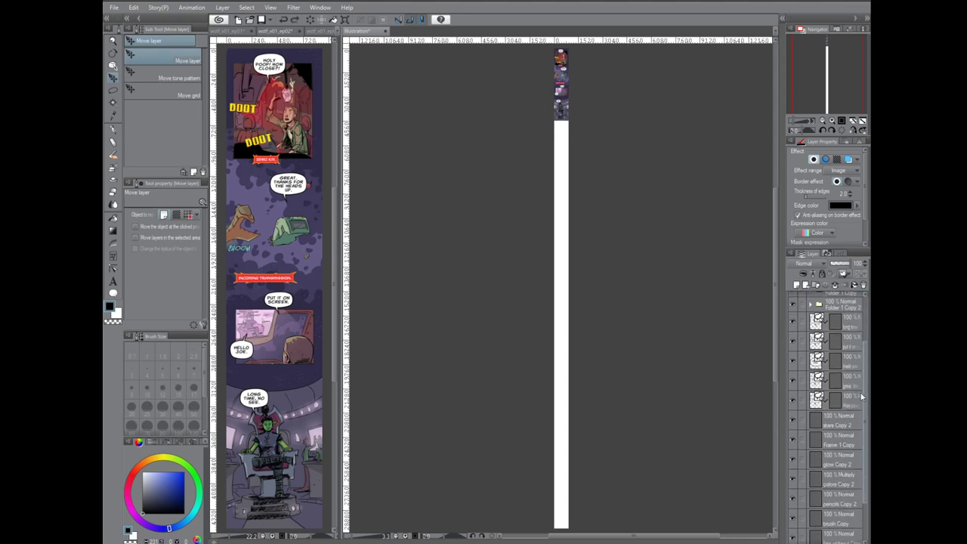
shift+click(849, 504)
key(ctrl+g)
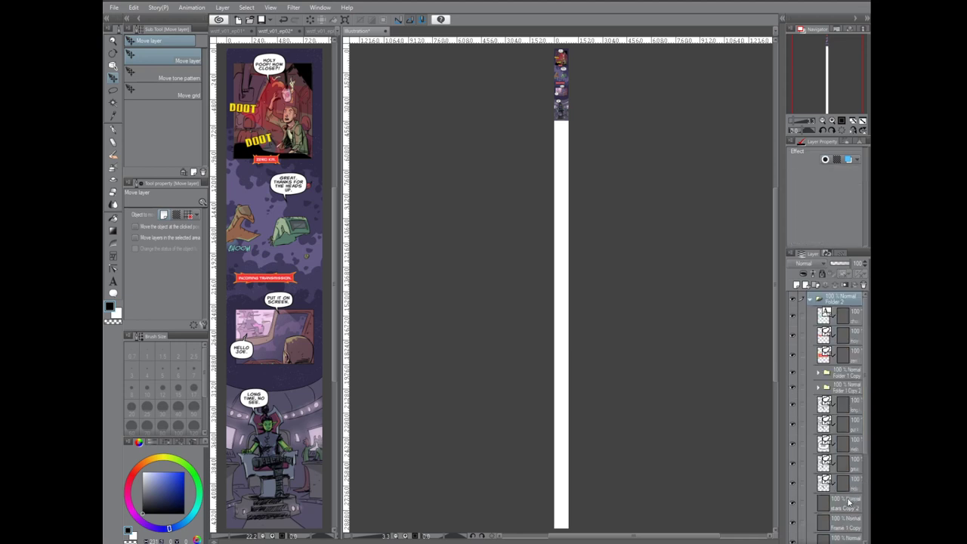
click(811, 297)
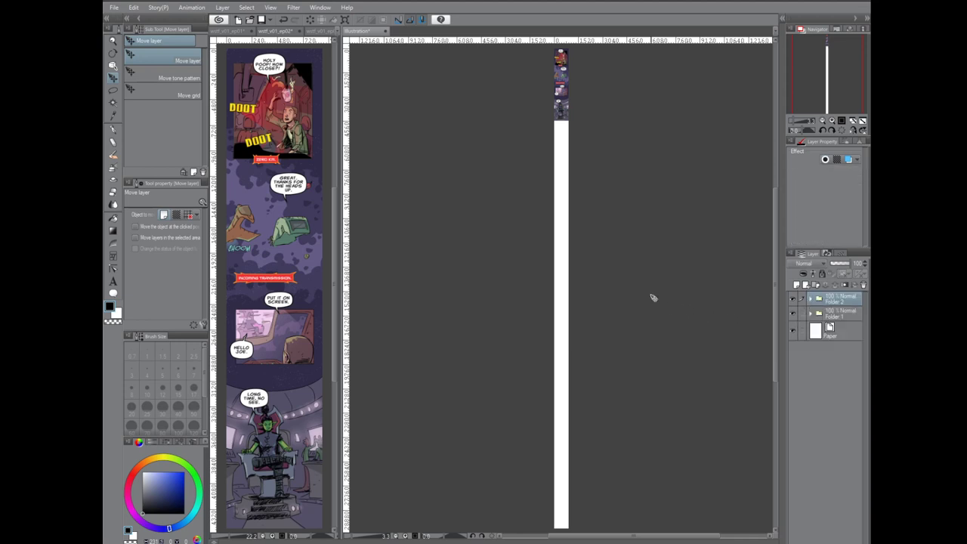
Move the second-episode folder down the strip so its artwork starts directly beneath the first episode
drag(611, 173, 615, 219)
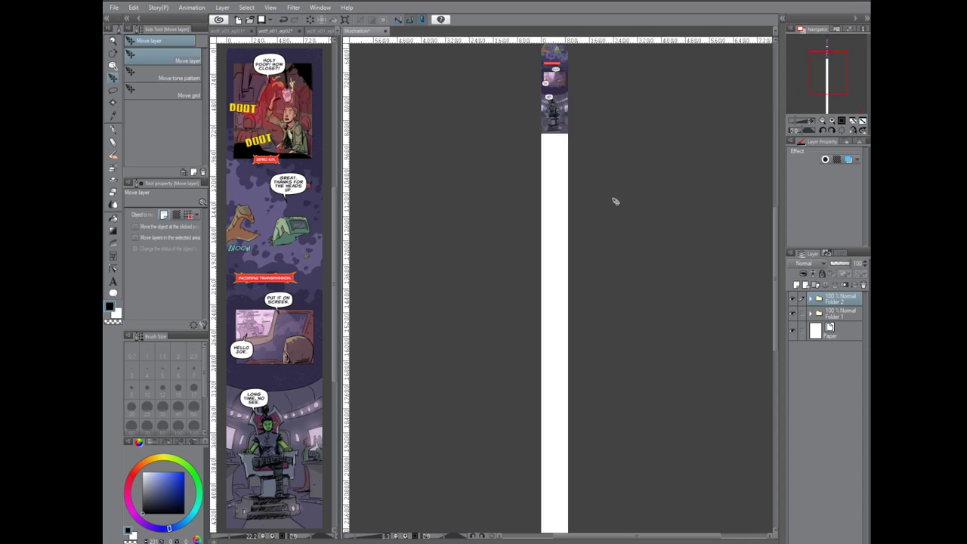
scroll(576, 270, up, 3)
drag(519, 278, 525, 280)
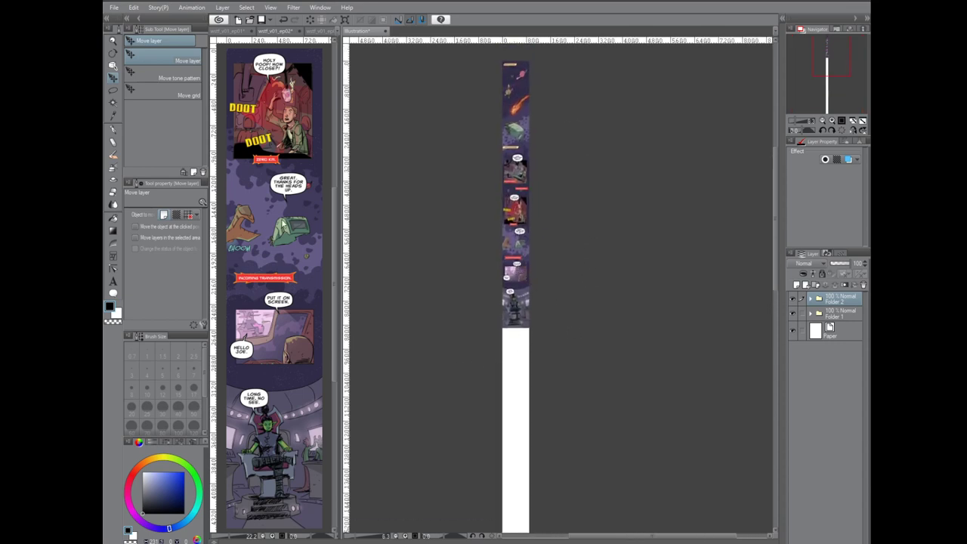
Copy all wstf_v01_ep03 layers above Paper into the Illustration canvas
click(320, 33)
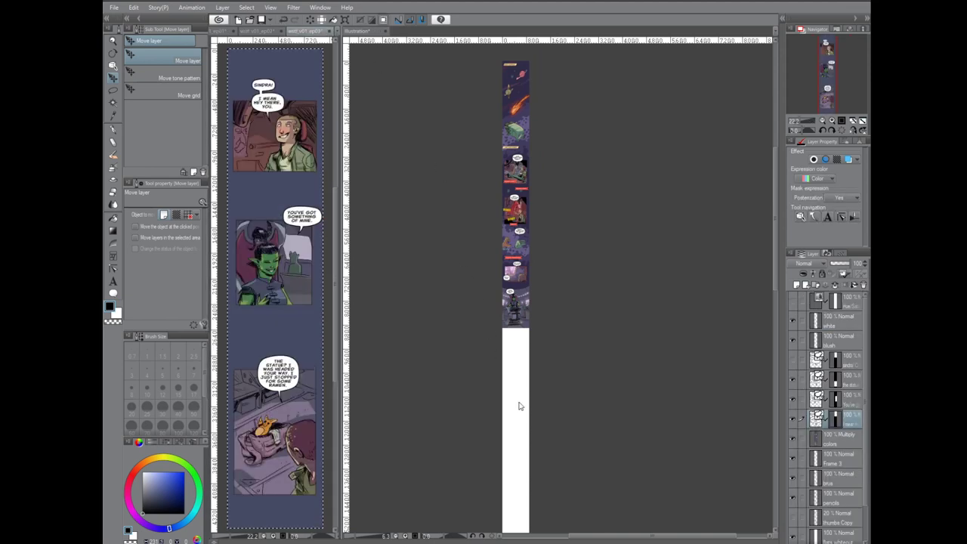
click(847, 301)
scroll(867, 325, down, 2)
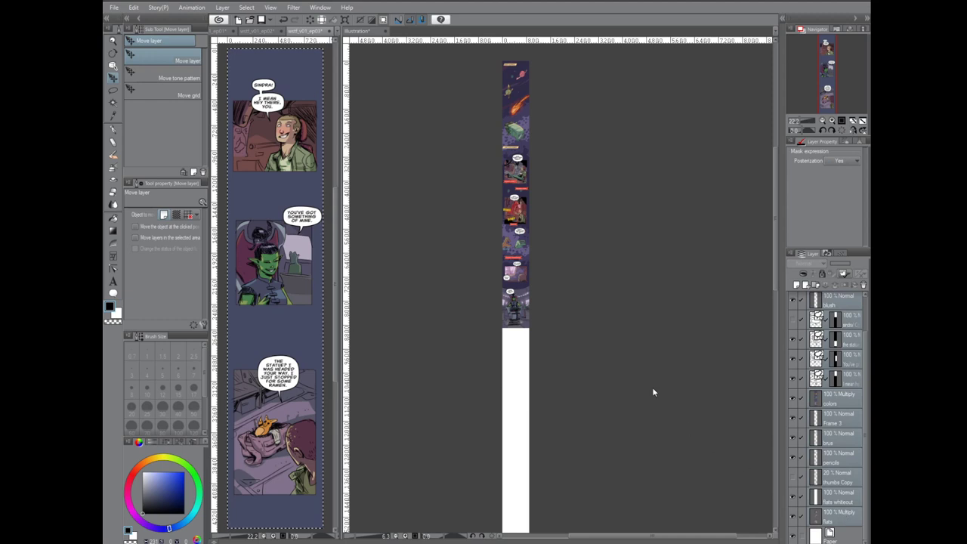
click(621, 317)
key(ctrl+v)
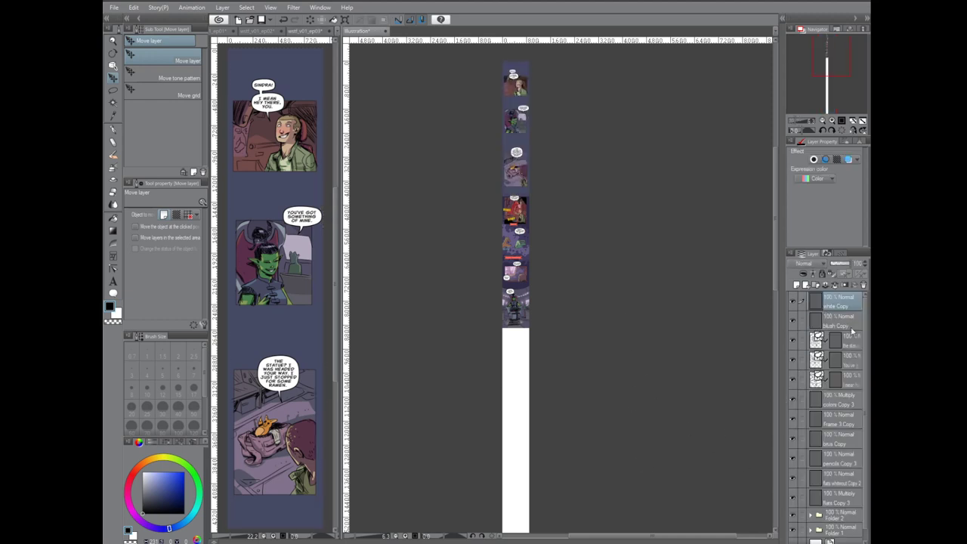
Group the pasted third-episode layers into their own folder and collapse it
drag(867, 317, 867, 428)
shift+click(845, 491)
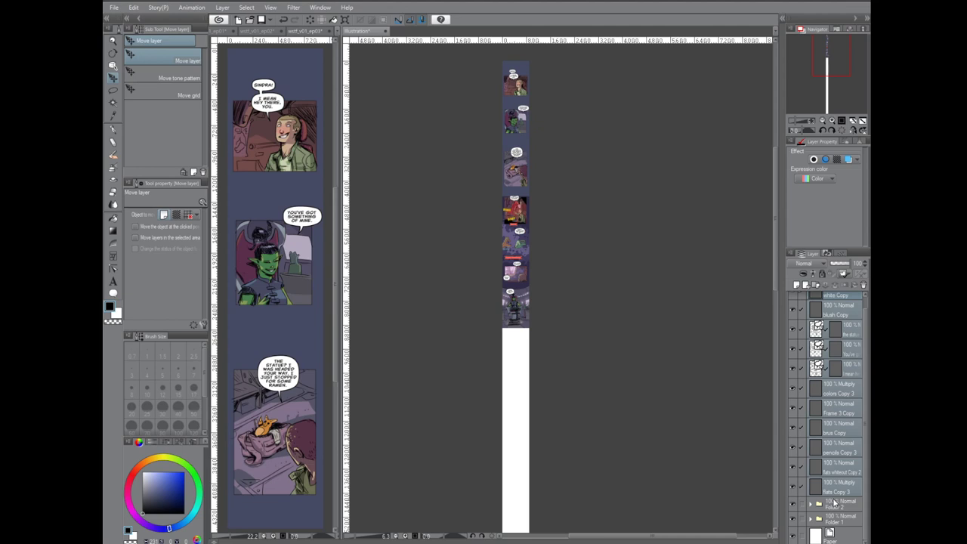
key(ctrl+g)
click(810, 299)
right_click(846, 305)
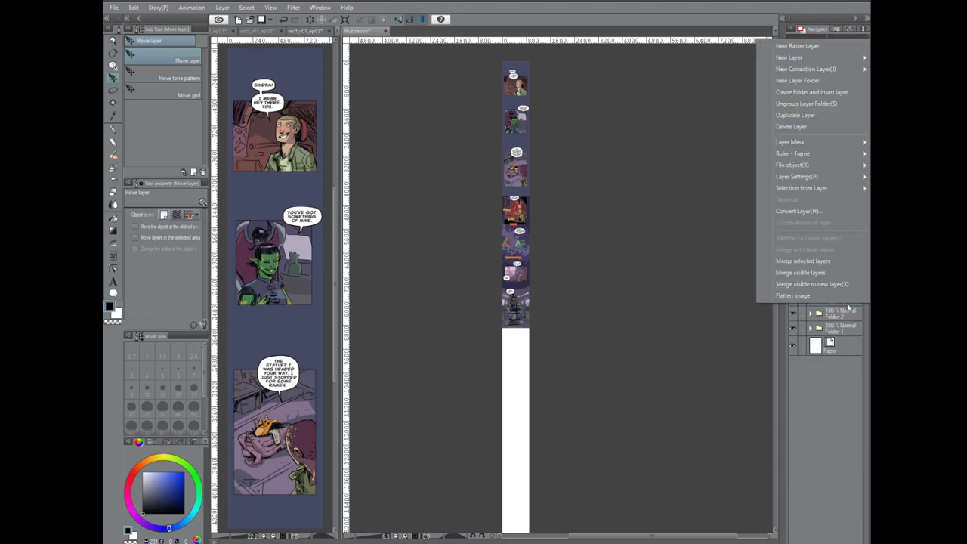
click(686, 225)
Move the third-episode folder below the second episode and shift the second-episode folder down, leaving white gaps between episodes
drag(605, 214, 607, 500)
click(840, 314)
drag(652, 293, 652, 306)
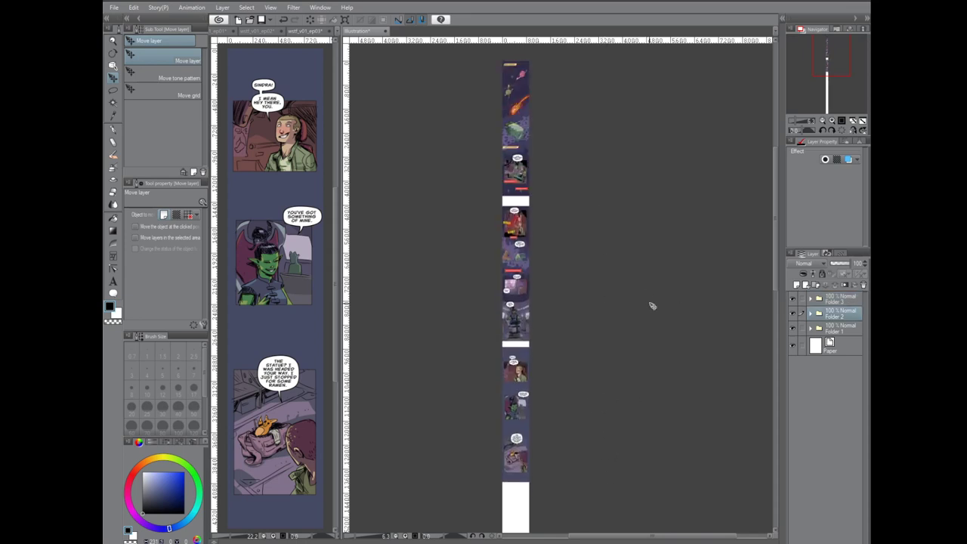
Bring the wstf_v01_ep04 layers into the Illustration canvas as a collapsed folder placed below the third episode
click(337, 31)
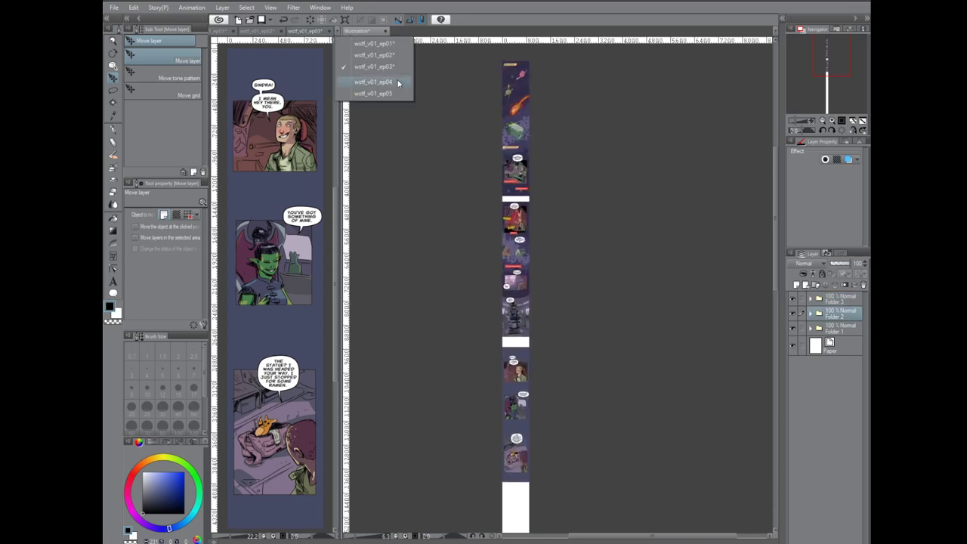
click(401, 81)
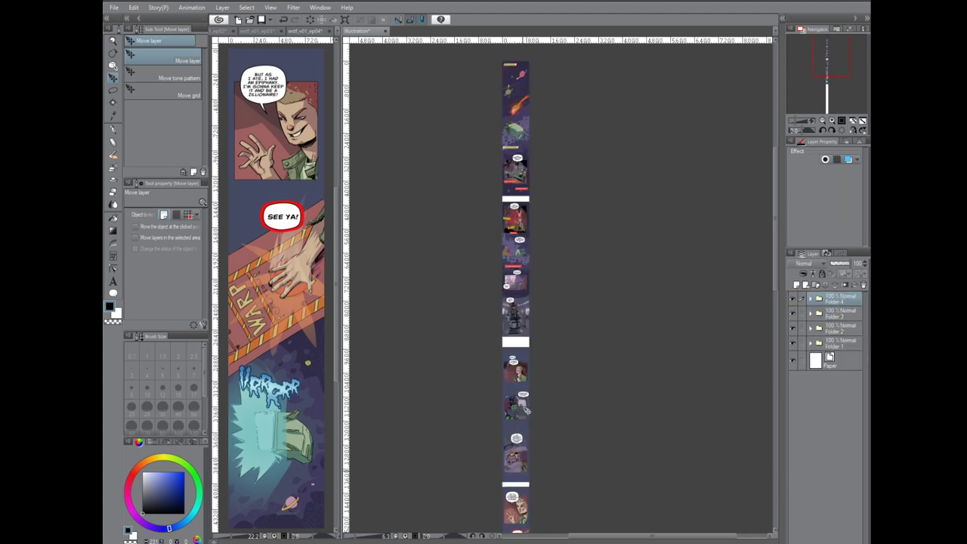
Copy all wstf_v01_ep05 layers above Paper into the Illustration canvas
click(387, 97)
click(841, 298)
scroll(840, 453, down, 10)
shift+click(840, 515)
key(ctrl+c)
click(731, 421)
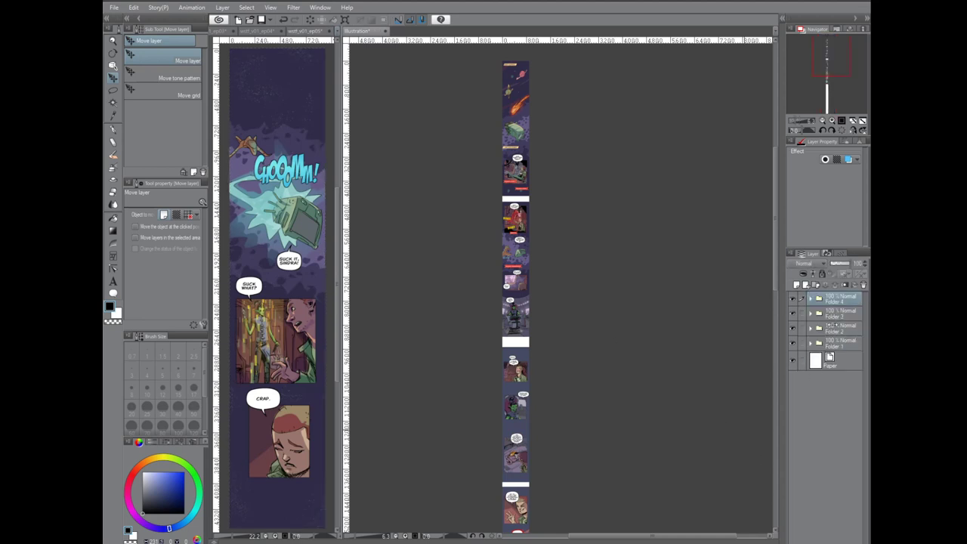
key(ctrl+v)
Group the pasted fifth-episode layers into a collapsed folder and move it below the fourth episode with a small gap
scroll(853, 443, down, 10)
shift+click(850, 456)
key(ctrl+g)
click(811, 299)
scroll(760, 420, down, 2)
drag(507, 144, 510, 441)
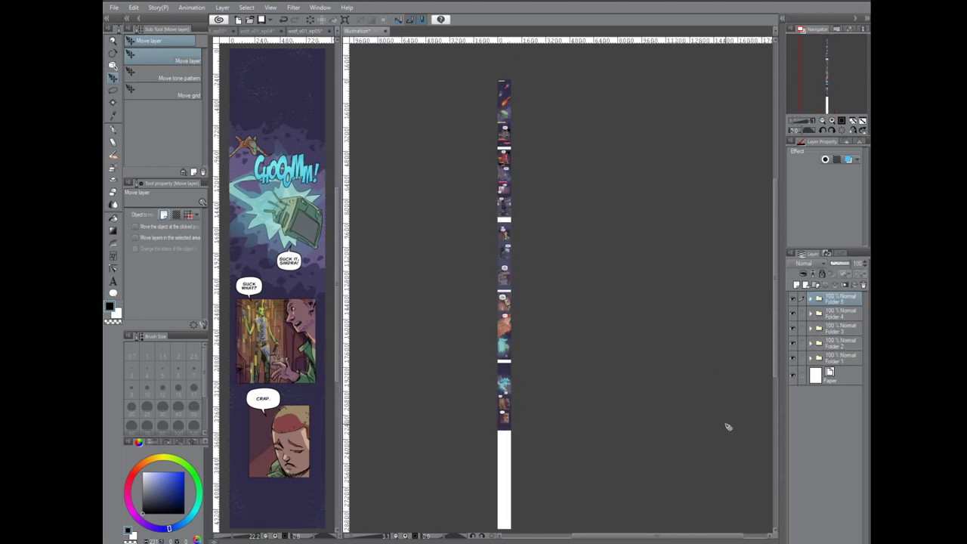
Close the episode files wstf_v01_ep05, ep04, ep03 and ep02, keeping the Illustration canvas open
click(329, 31)
click(502, 199)
click(328, 32)
click(502, 199)
click(329, 31)
click(502, 200)
click(301, 31)
click(502, 199)
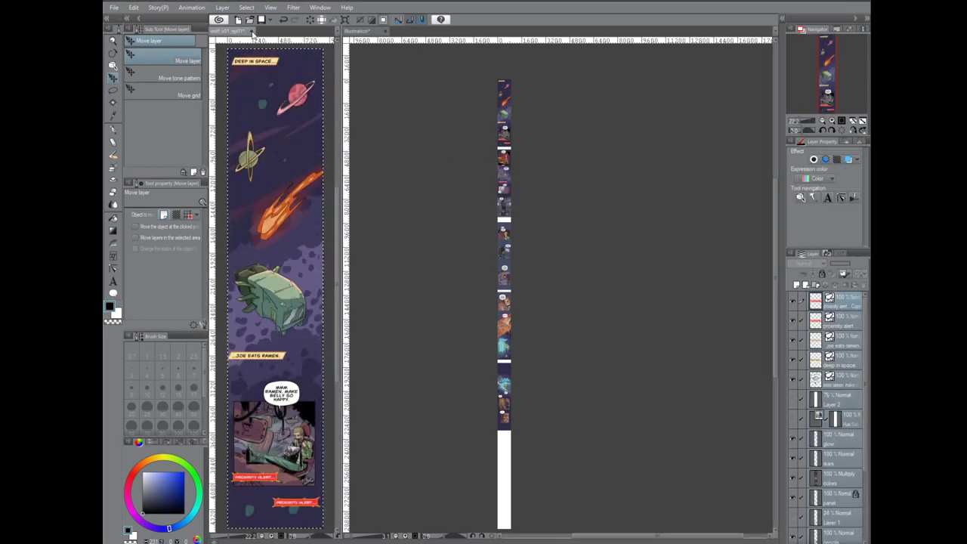
Close the wstf_v01_ep01 file and shift Folder 1 down slightly, leaving a narrow strip at the top of the canvas
click(253, 32)
scroll(537, 367, up, 10)
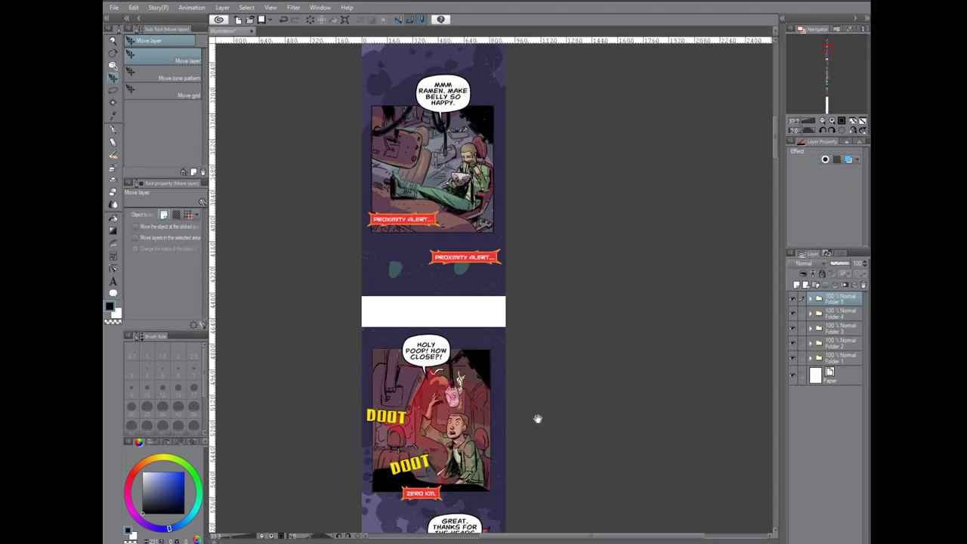
click(840, 358)
drag(668, 437, 671, 380)
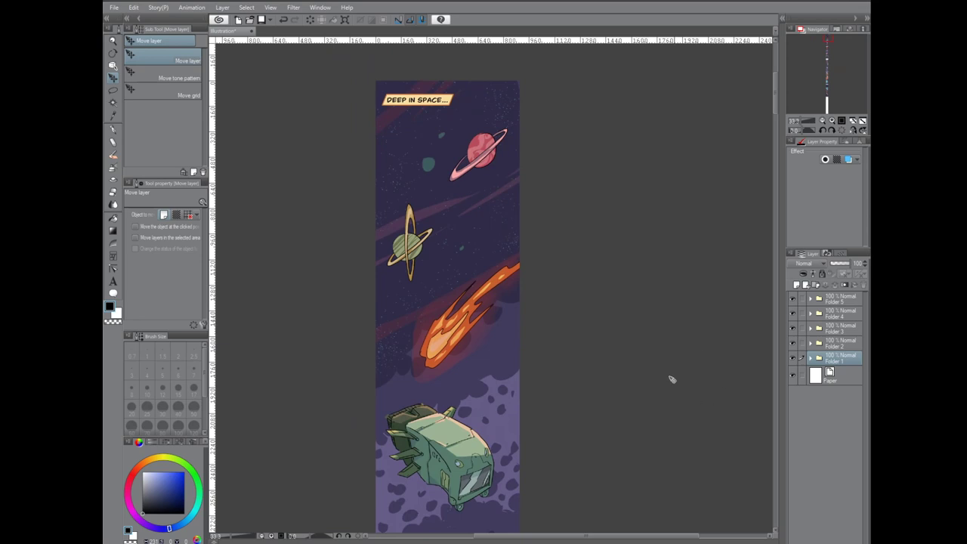
drag(559, 166, 560, 186)
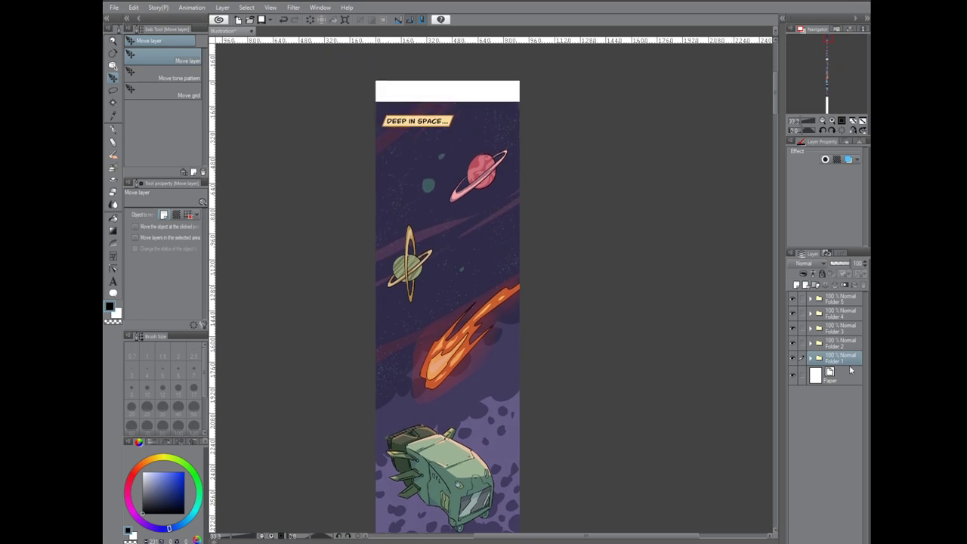
Add a new layer directly above Folder 1 and choose the Wallybrush for painting the blank strip above the first episode
click(797, 287)
click(114, 129)
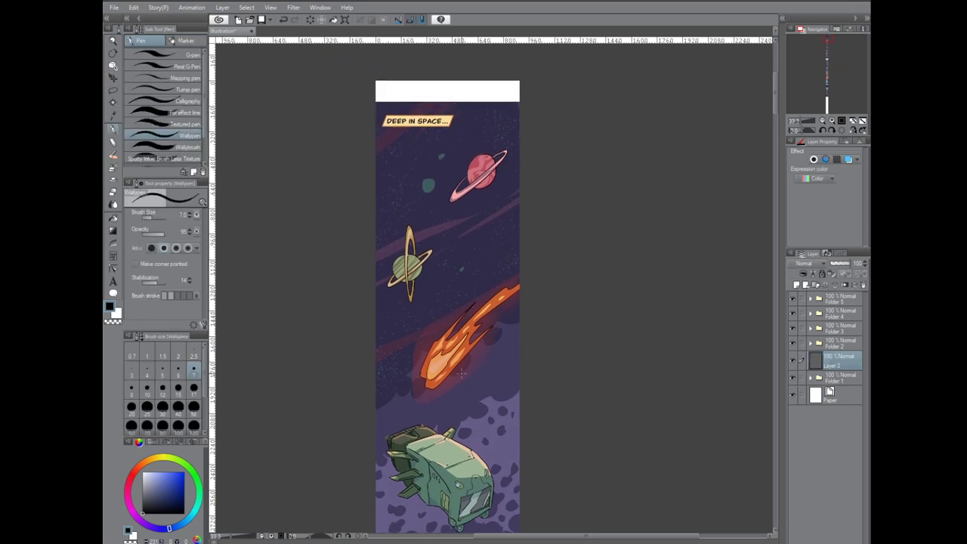
click(189, 147)
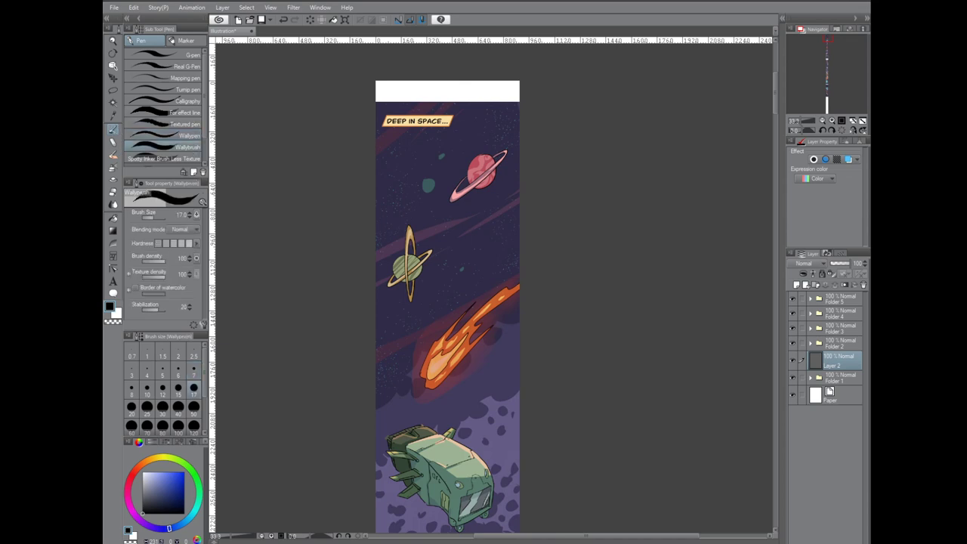
scroll(523, 316, up, 1)
drag(386, 115, 416, 461)
key(c)
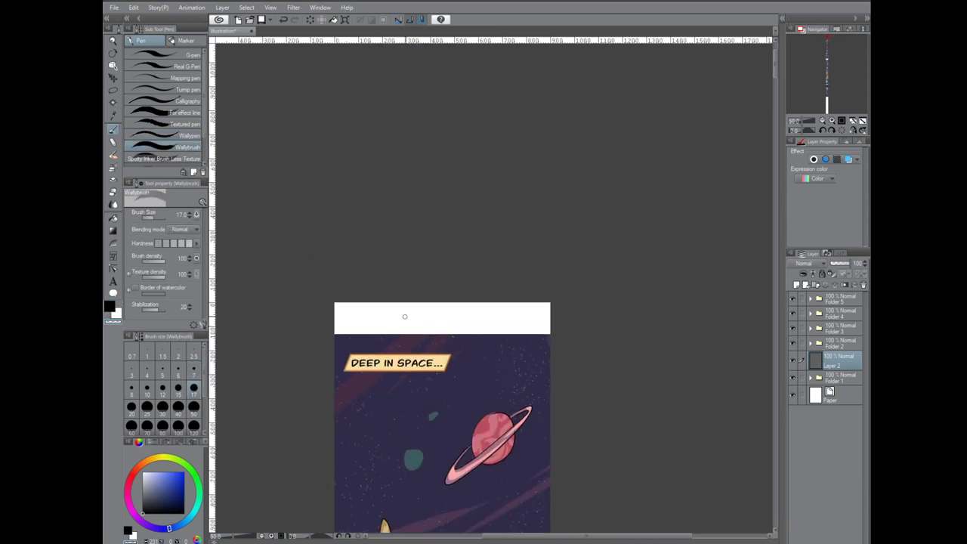
Sample the dark blue space background and paint over the white strip above the first episode with the Wallybrush at size 50
key(i)
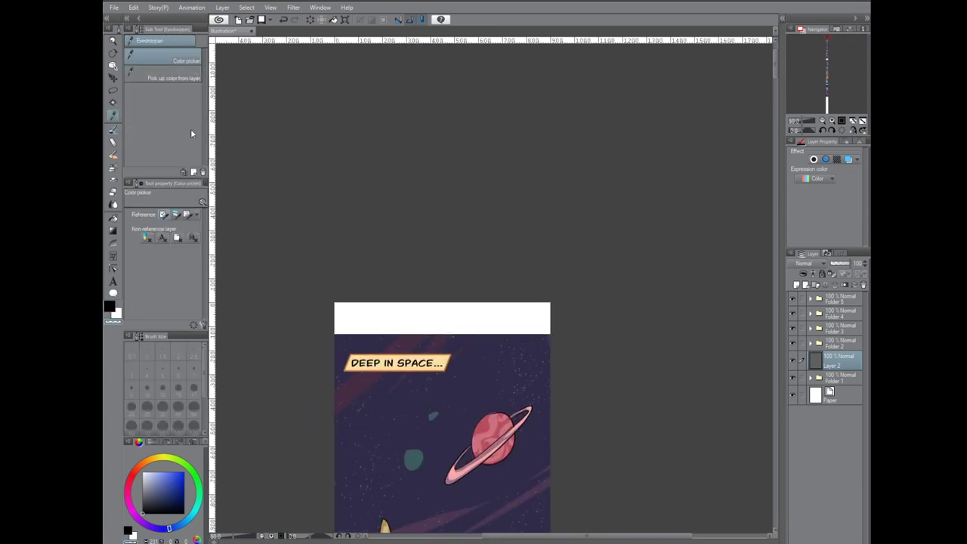
click(182, 73)
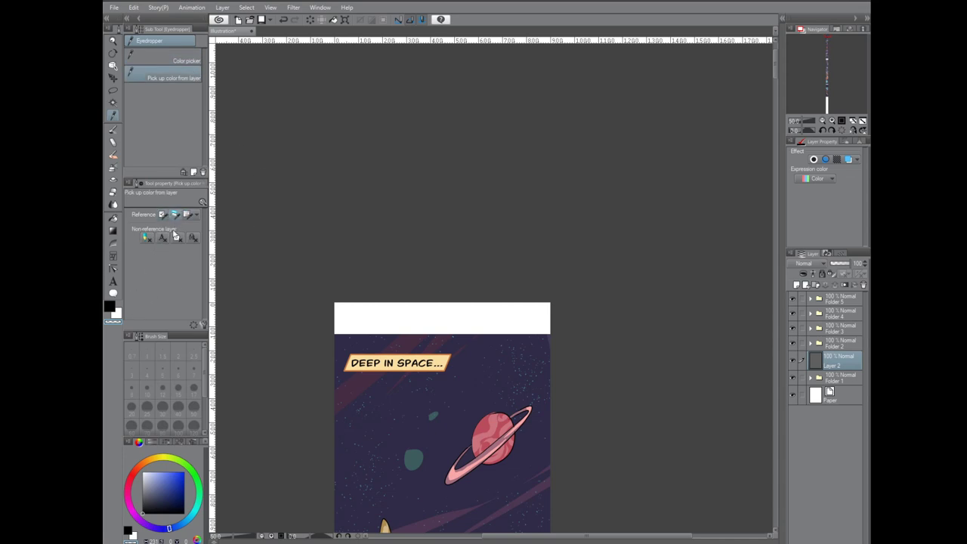
click(191, 59)
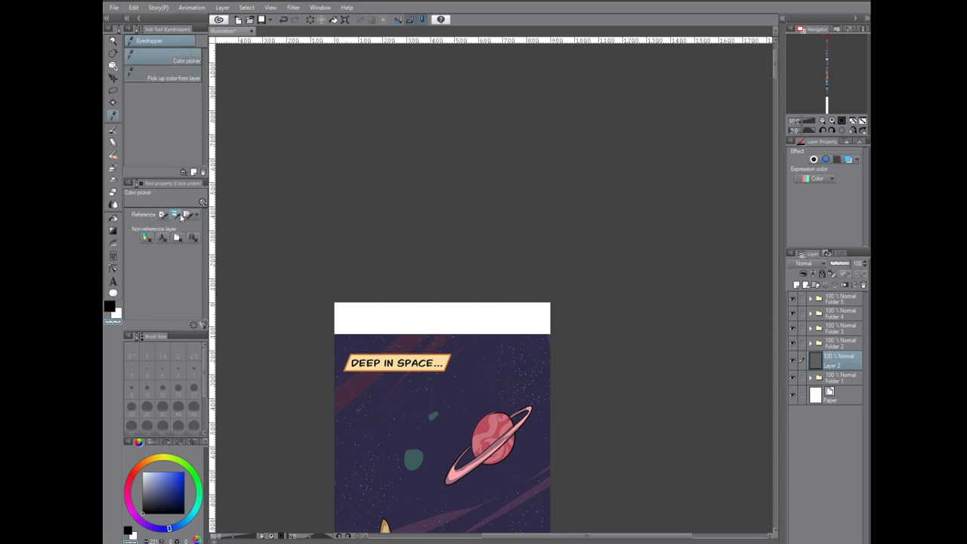
click(392, 336)
key(p)
mouse_move(389, 330)
mouse_down()
mouse_move(363, 319)
mouse_move(364, 296)
mouse_move(500, 314)
mouse_move(405, 334)
mouse_move(546, 334)
mouse_move(471, 303)
mouse_move(521, 303)
mouse_move(556, 325)
mouse_up()
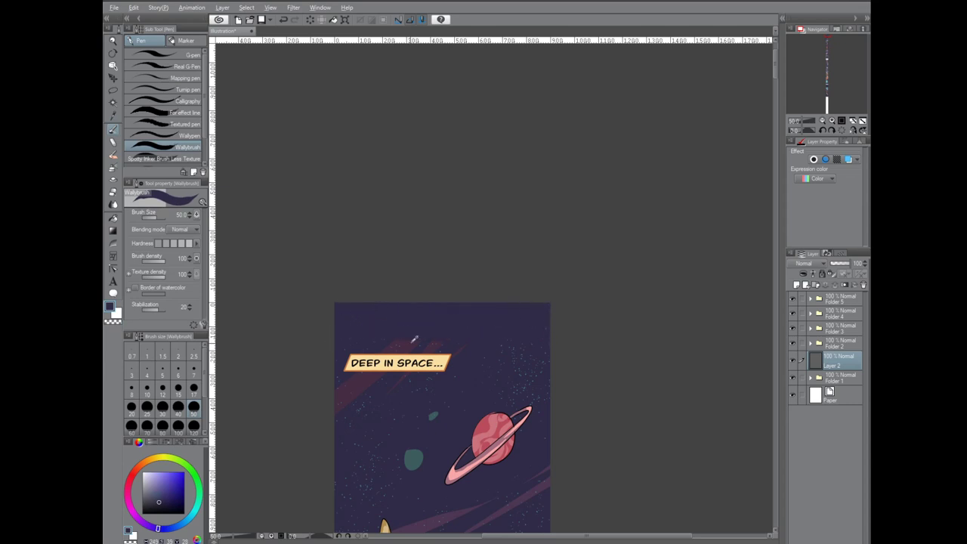
Extend the reddish streaks up to the canvas top using sampled colors and dot light blue stars over the painted strip
alt+click(411, 336)
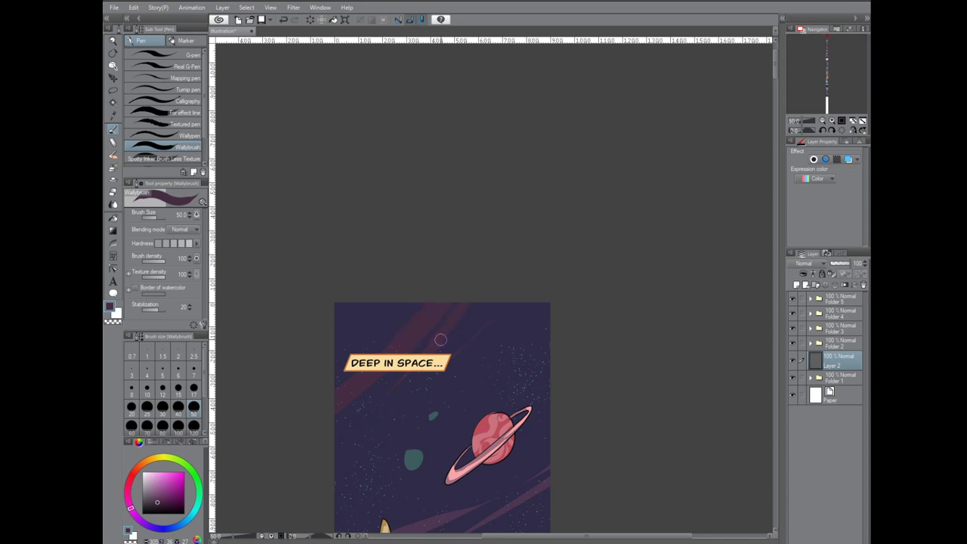
alt+click(439, 326)
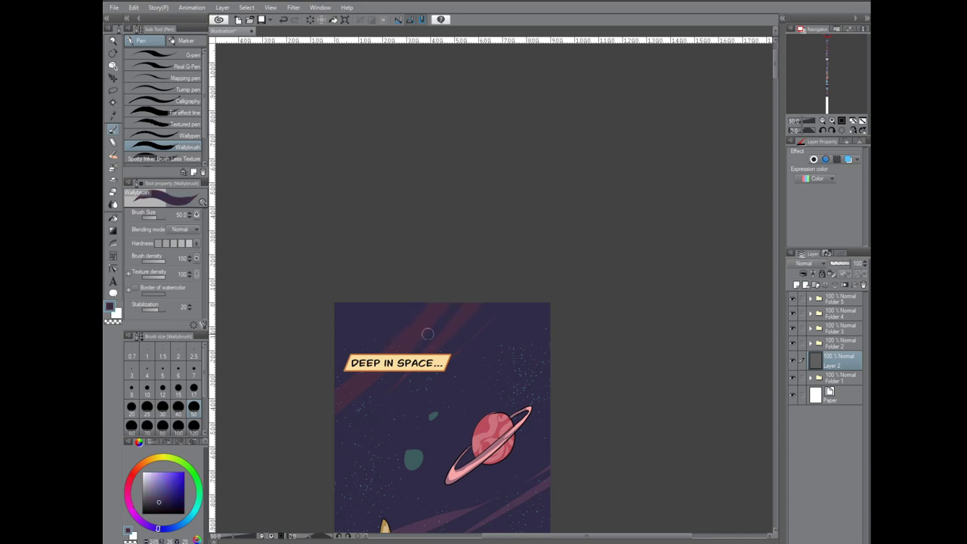
alt+click(504, 343)
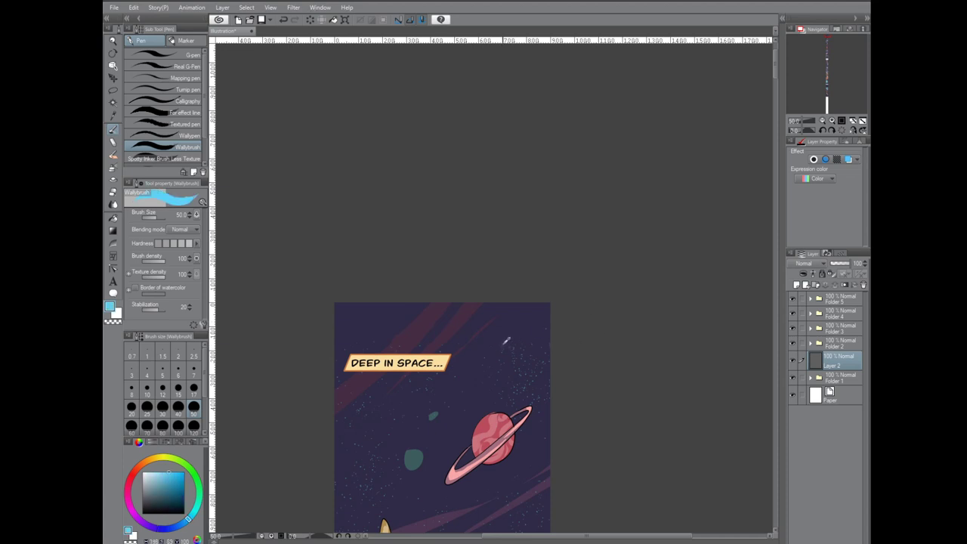
click(384, 309)
click(485, 341)
click(538, 308)
click(527, 336)
click(534, 330)
Darken the top of the first episode with a deep purple foreground-to-transparent gradient running downward
click(113, 230)
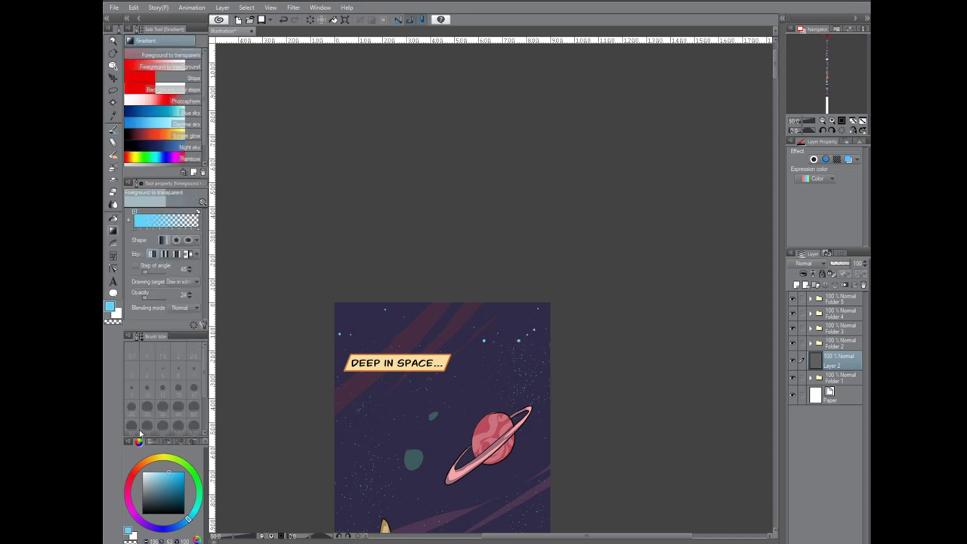
alt+click(365, 310)
click(151, 528)
click(179, 503)
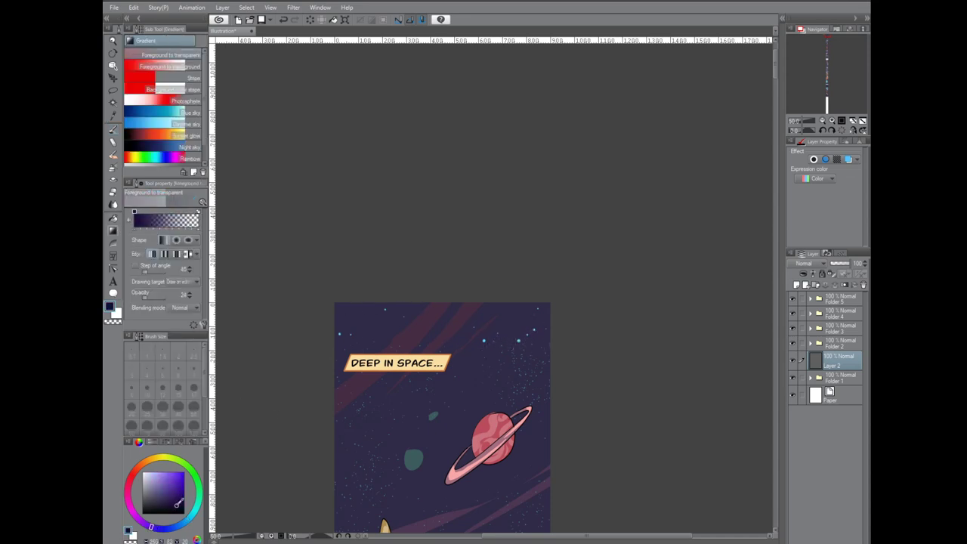
drag(443, 282, 448, 409)
drag(427, 275, 437, 417)
Move Folder 2 up to close the white gap between the first and second episodes
mouse_move(489, 279)
mouse_down()
mouse_move(468, 457)
mouse_move(489, 278)
mouse_up()
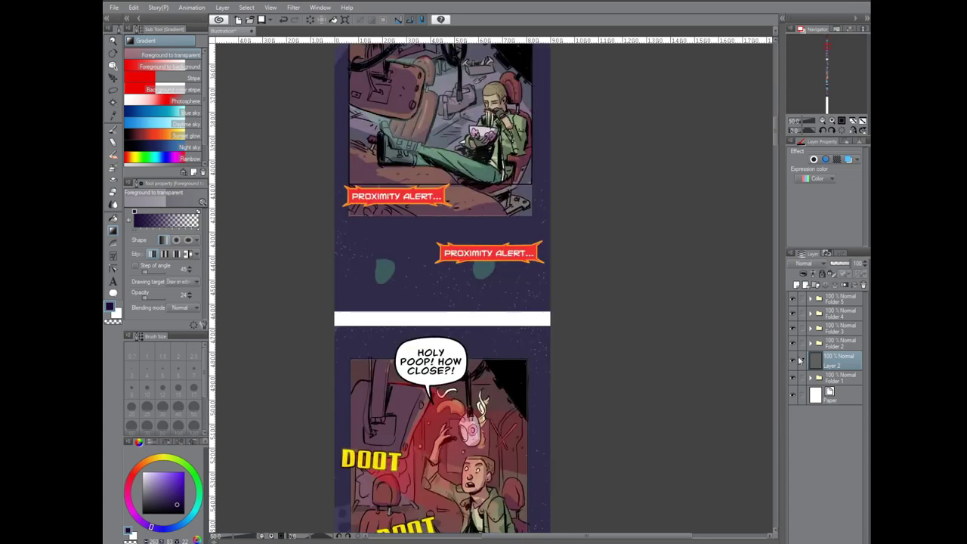
click(842, 344)
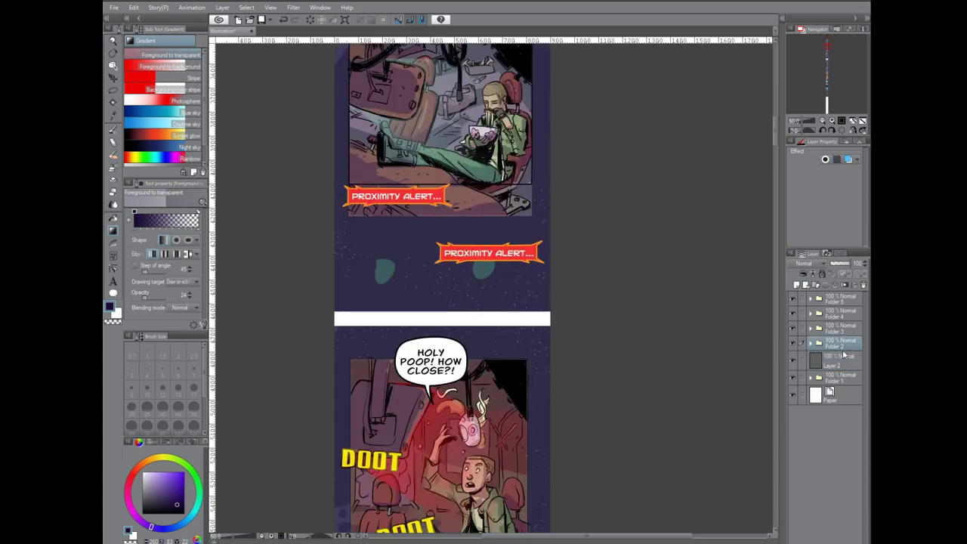
key(k)
drag(523, 406, 524, 383)
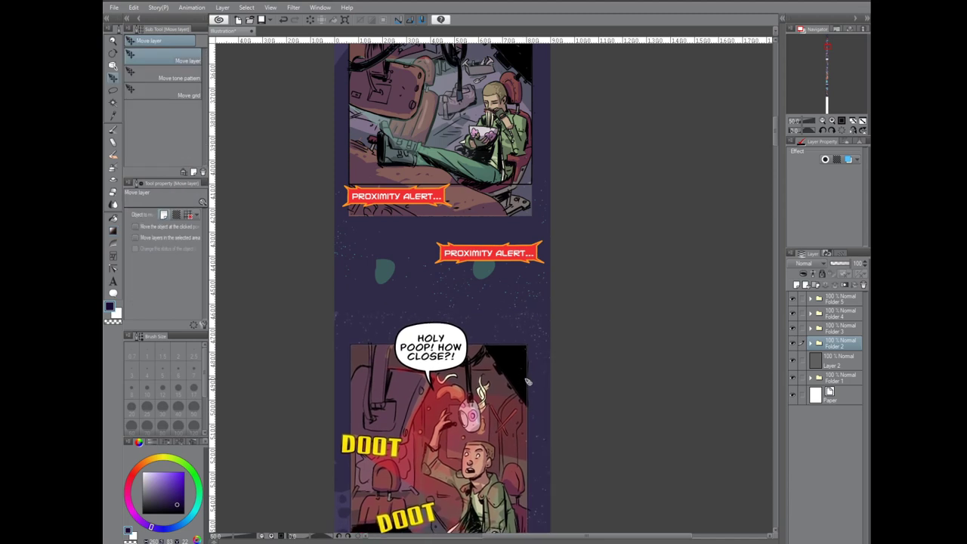
Add a new layer above Folder 2 and set up the Wallypen with a star color sampled at the first seam
key(p)
click(182, 136)
alt+click(353, 314)
click(797, 284)
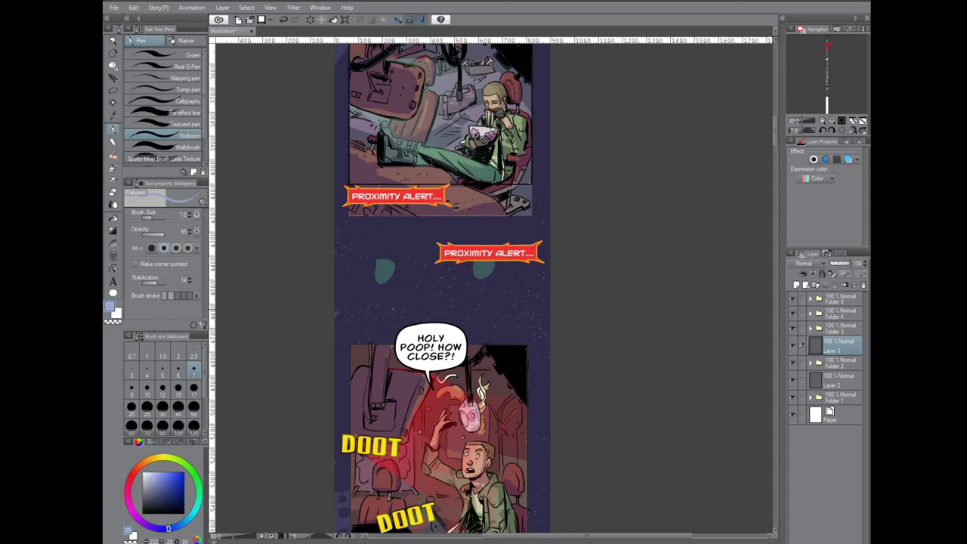
Blend the seam between the first and second episodes with Wallypen touches in sampled background, lavender and light blue star colors
alt+click(486, 300)
click(188, 519)
click(169, 472)
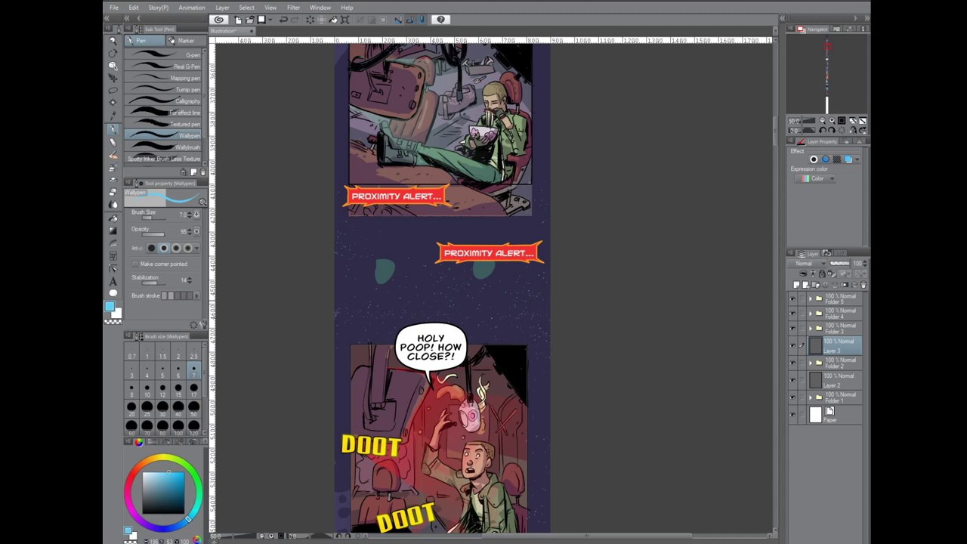
alt+click(396, 309)
alt+click(409, 307)
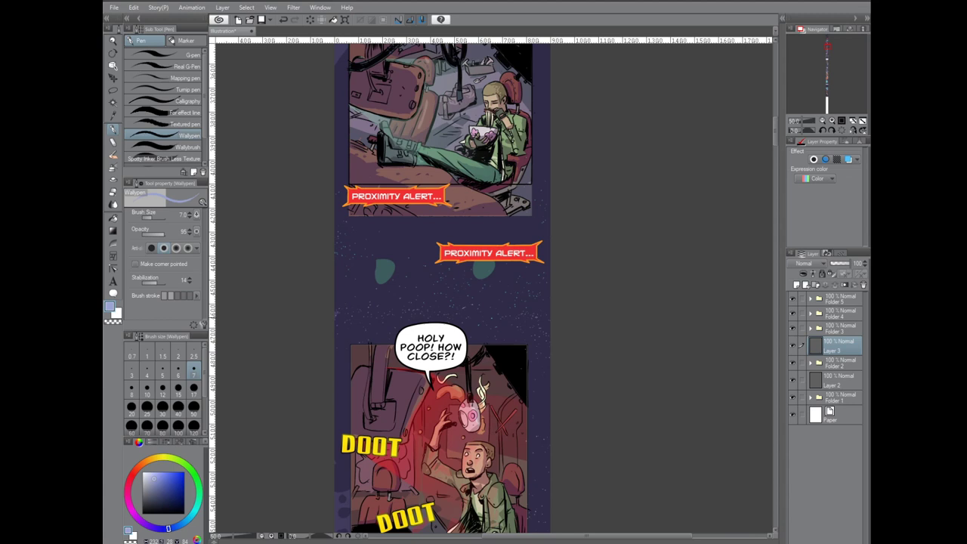
alt+click(528, 303)
drag(648, 406, 654, 389)
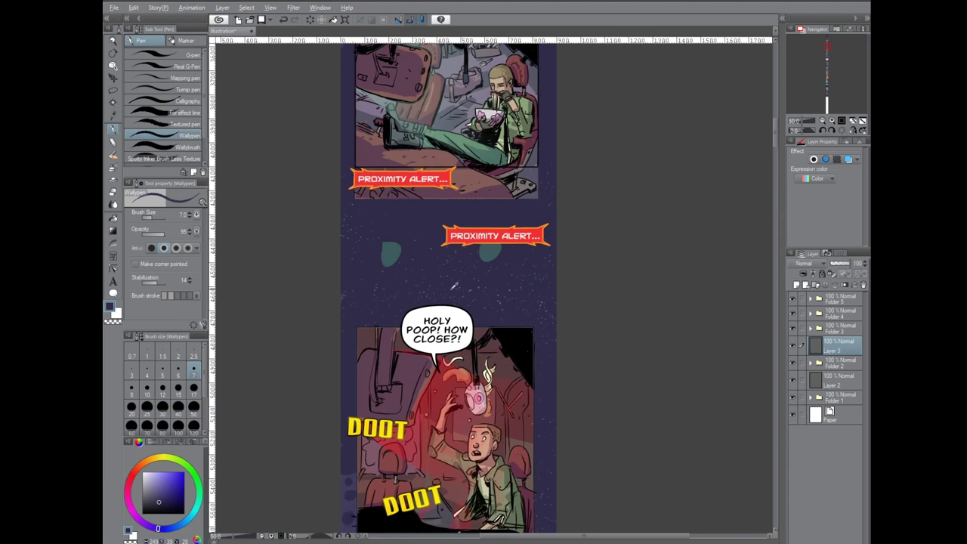
alt+click(452, 276)
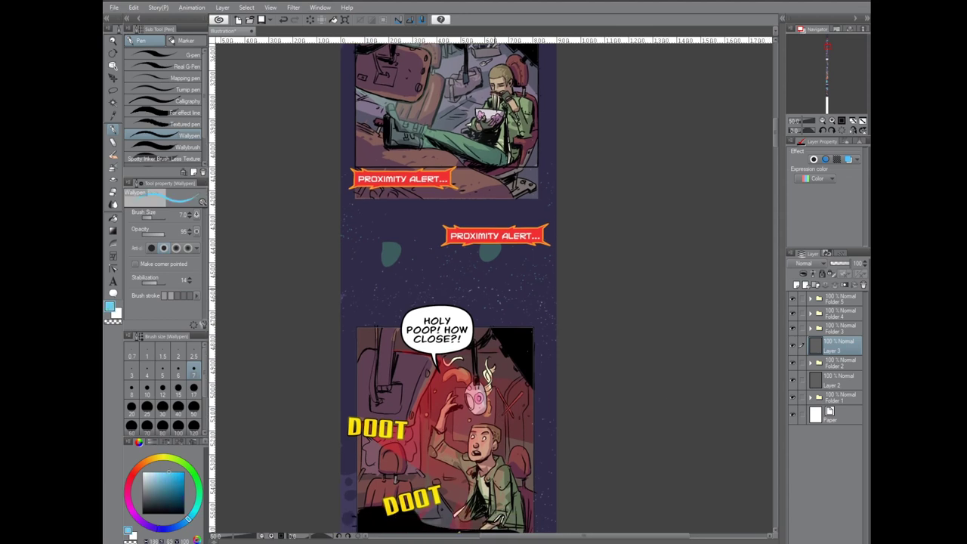
Move the lower PROXIMITY ALERT caption down slightly, then return to the Wallypen on Layer 3
drag(776, 136, 777, 135)
ctrl+click(537, 250)
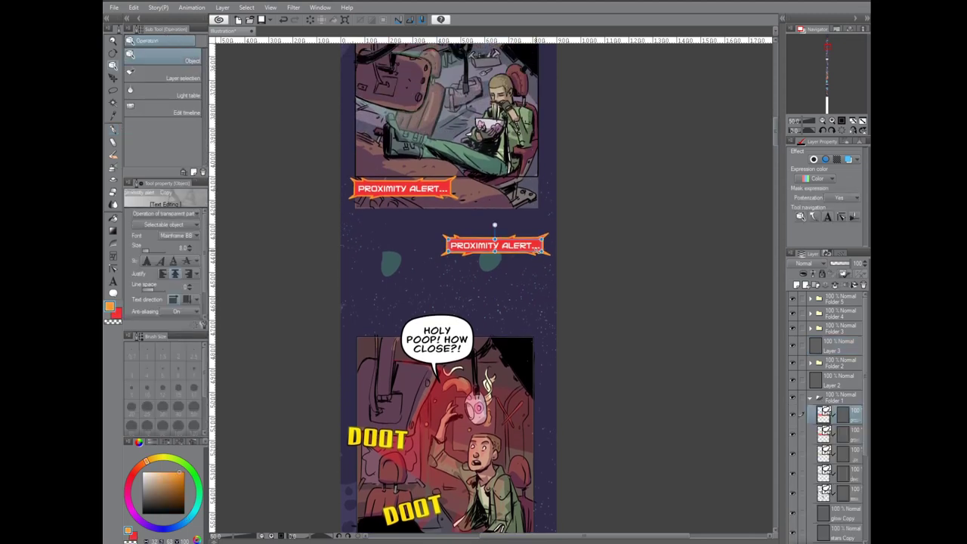
key(k)
drag(586, 275, 582, 287)
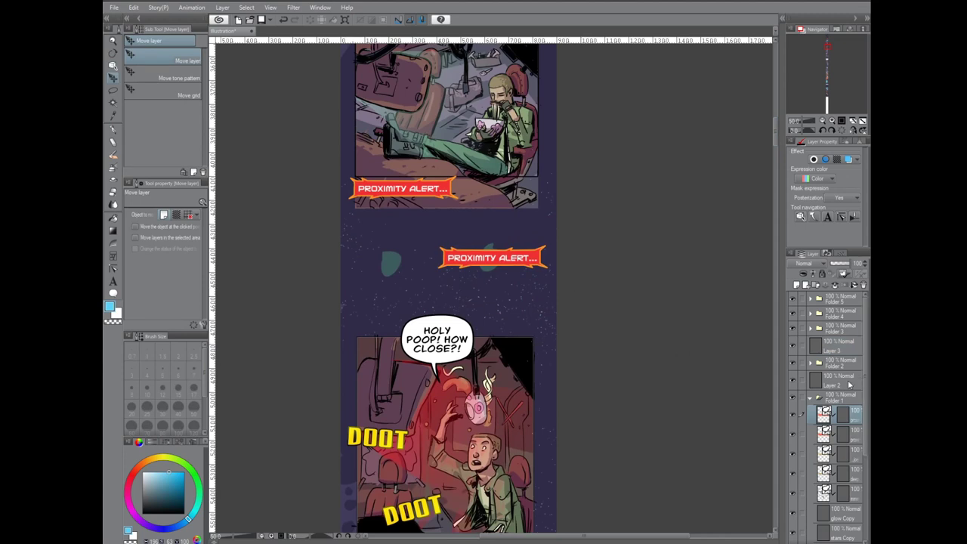
click(846, 382)
click(856, 351)
key(p)
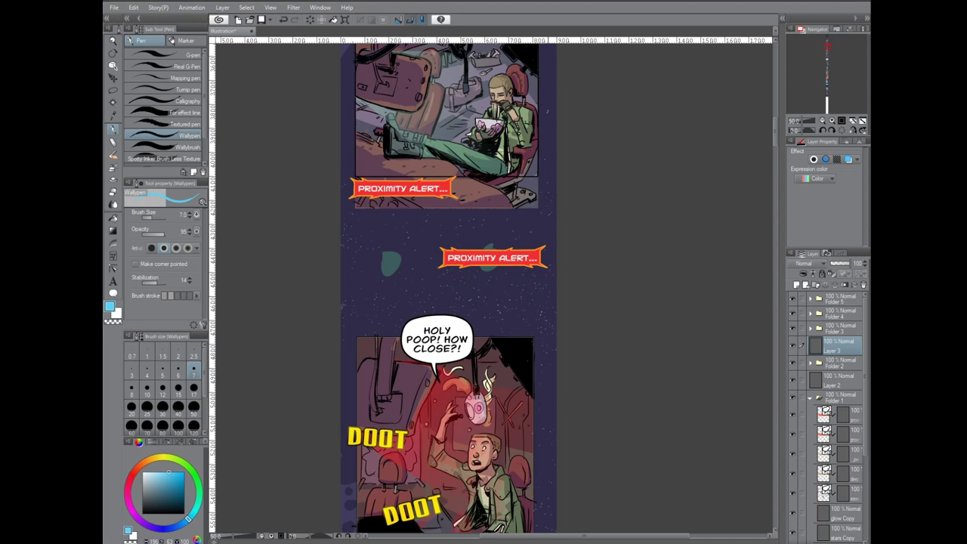
Move Folder 3 up to close the gap between the second and third episodes
scroll(589, 347, down, 15)
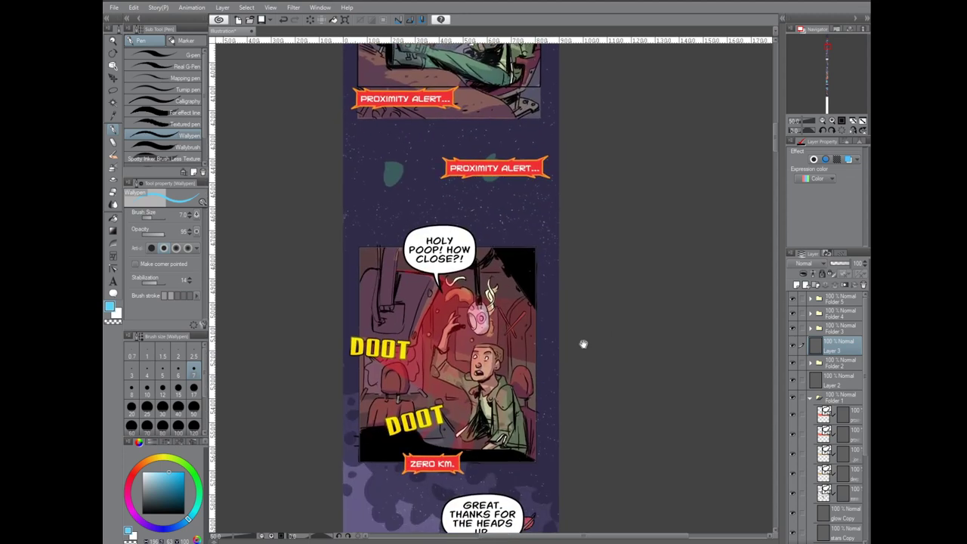
scroll(604, 310, down, 4)
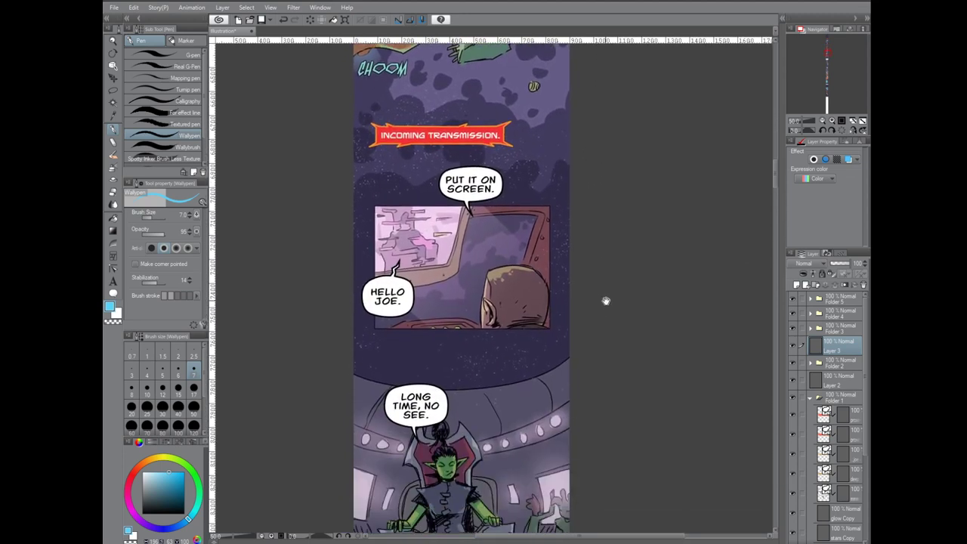
scroll(596, 453, up, 2)
key(k)
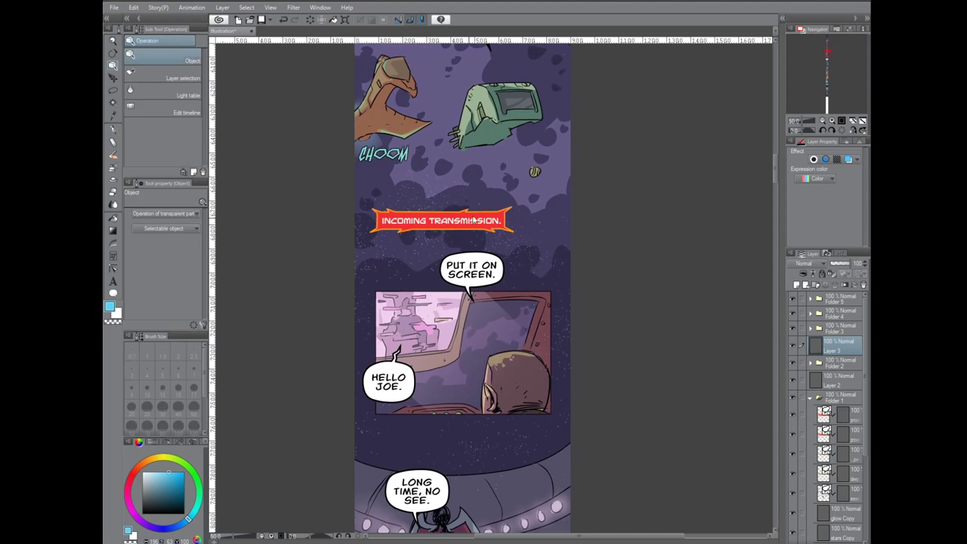
click(840, 328)
scroll(527, 339, down, 15)
drag(527, 345, 529, 327)
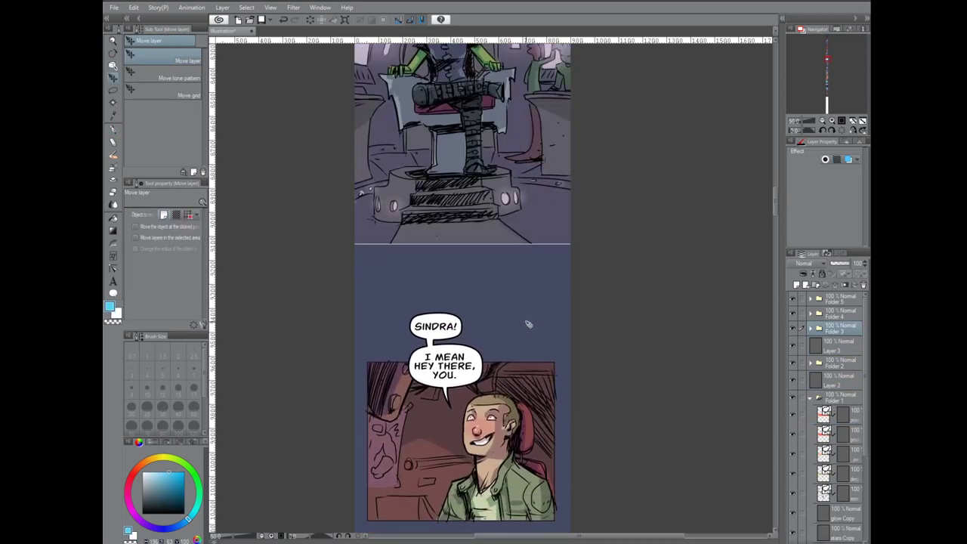
Add a new layer above Folder 3 and place a horizontal guide along the seam between the second and third episodes
click(796, 284)
key(p)
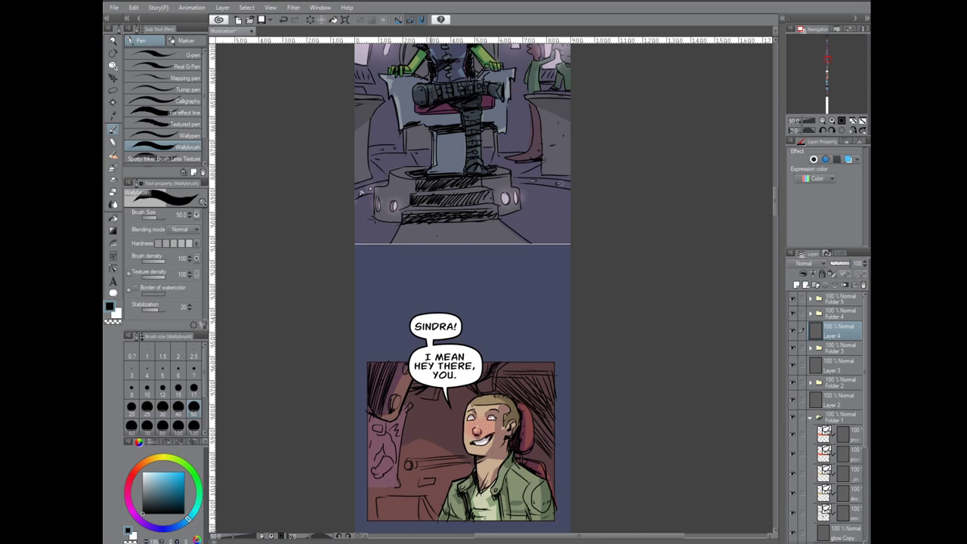
drag(452, 247, 451, 247)
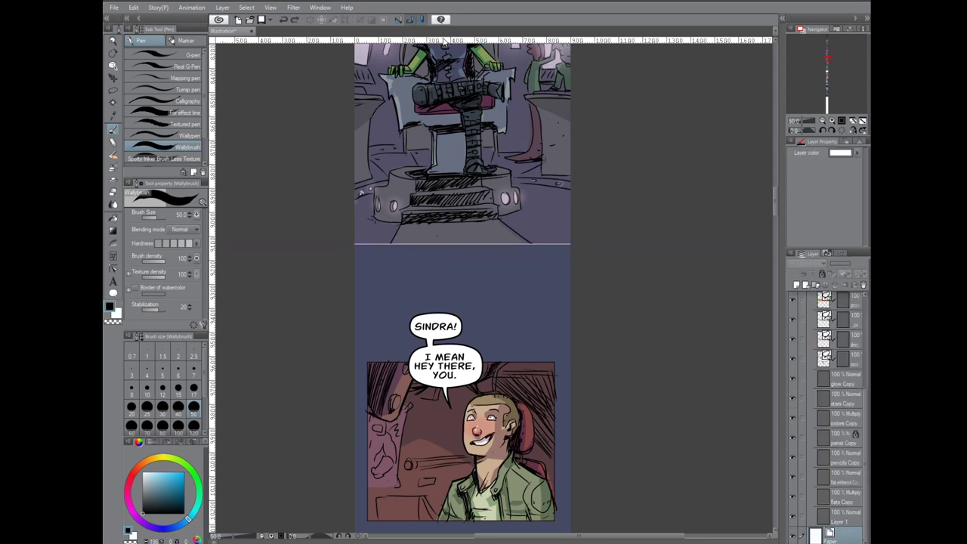
ctrl+click(435, 244)
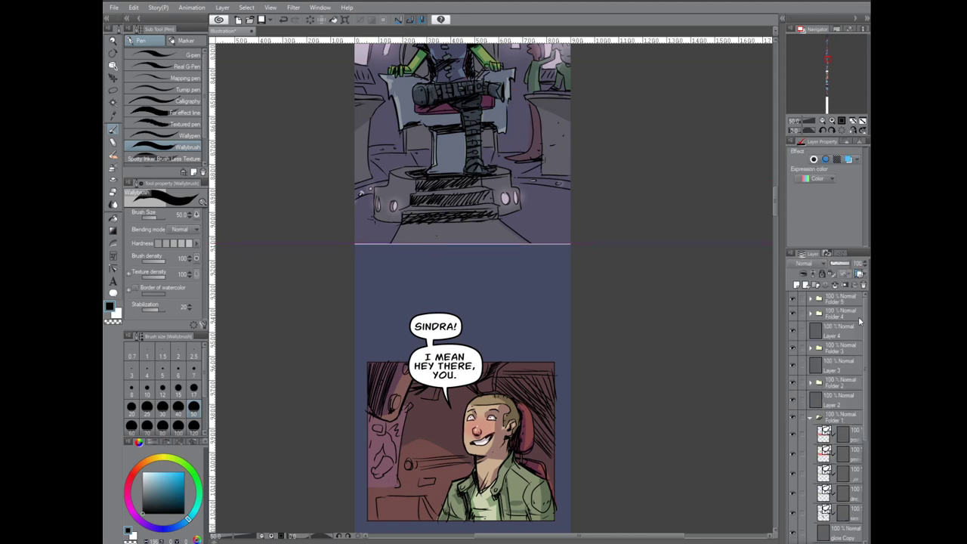
click(845, 332)
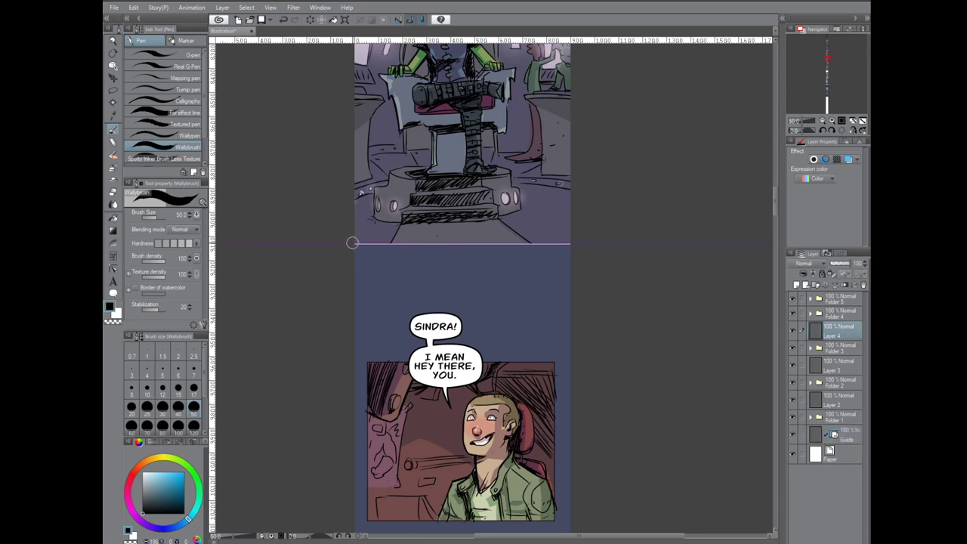
Draw a straight black line across the page along the seam guide with the Wallybrush at size 17
click(182, 216)
text(17)
key(Return)
drag(522, 248, 576, 248)
key(ctrl+z)
drag(425, 243, 551, 244)
key(ctrl+z)
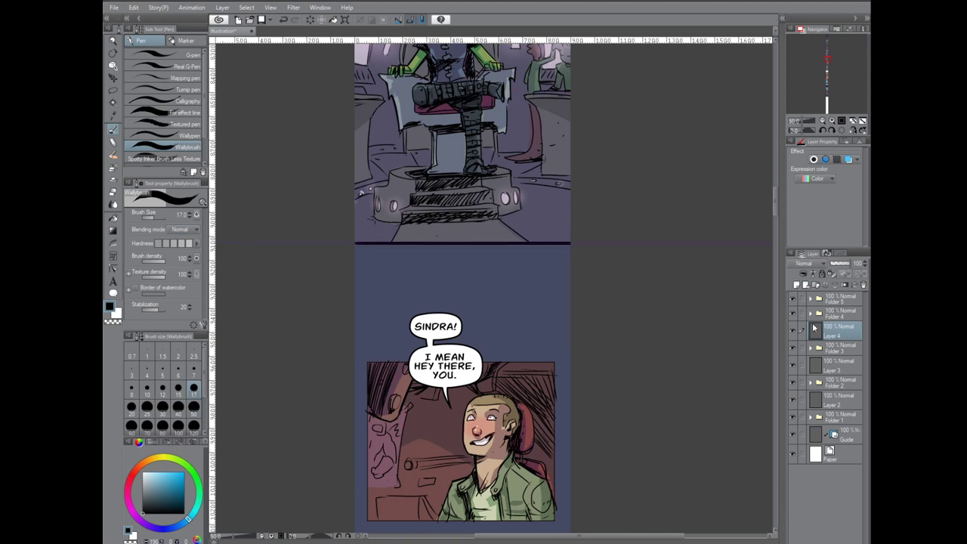
Hide the guide lines on the Guide layer by switching off its ruler display
drag(773, 201, 773, 194)
click(843, 435)
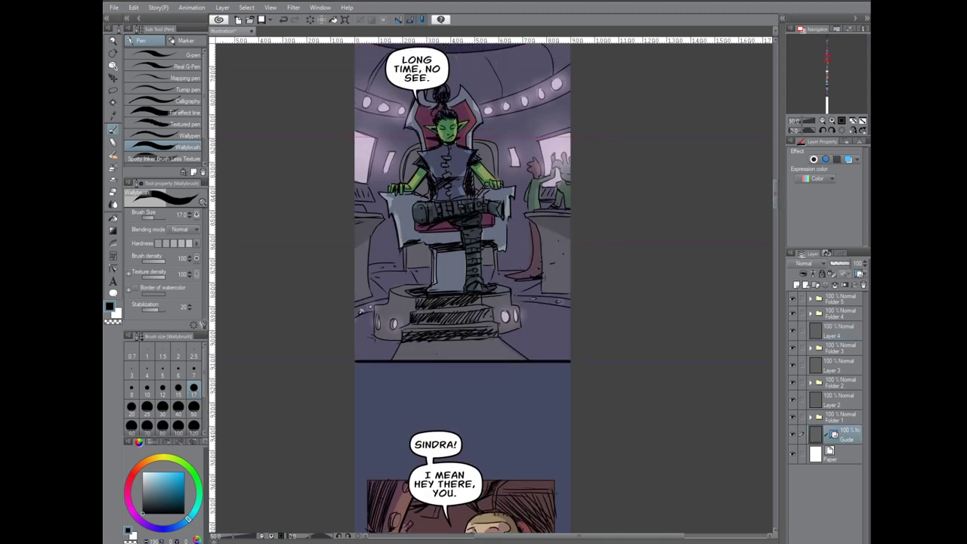
scroll(619, 340, down, 4)
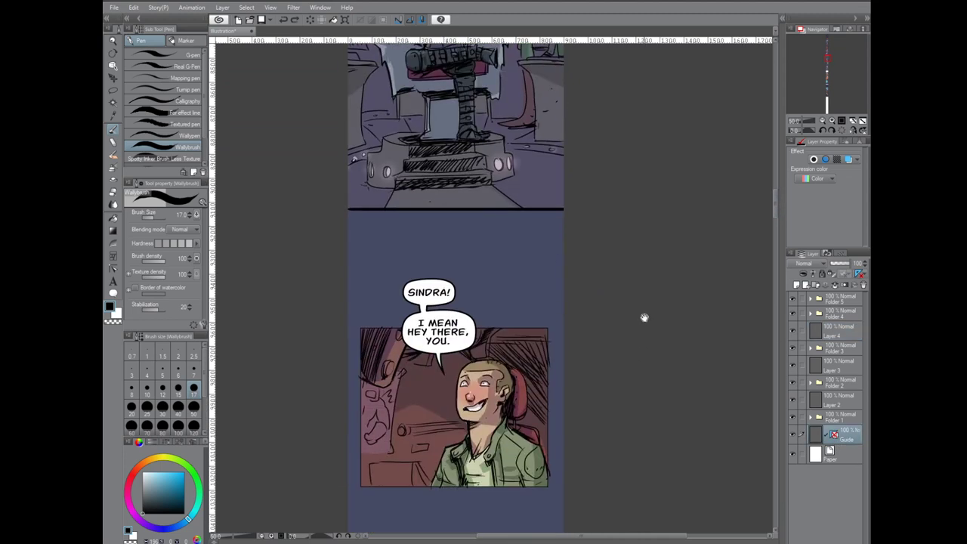
drag(648, 323, 636, 360)
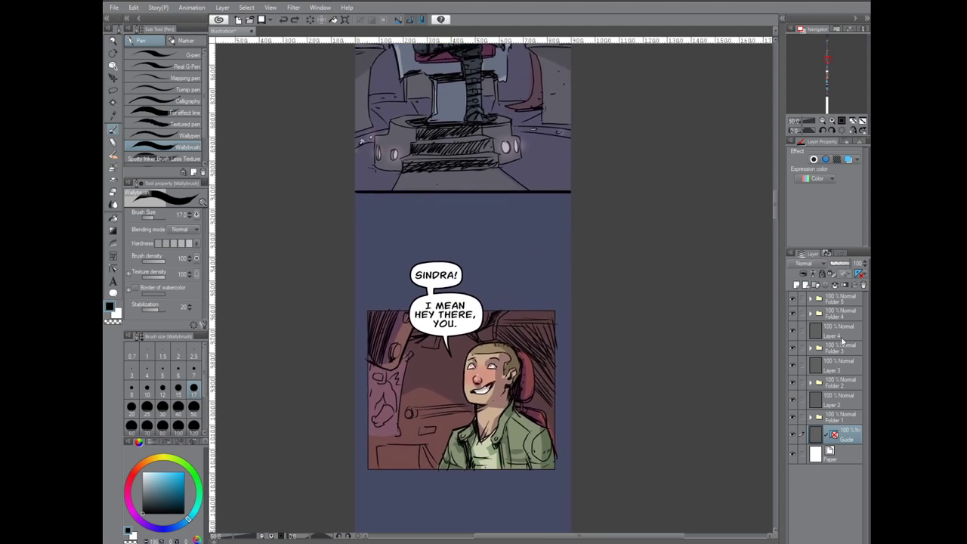
Move Folder 3 up so the third episode's first panel sits closer to the black seam line
click(847, 350)
click(850, 340)
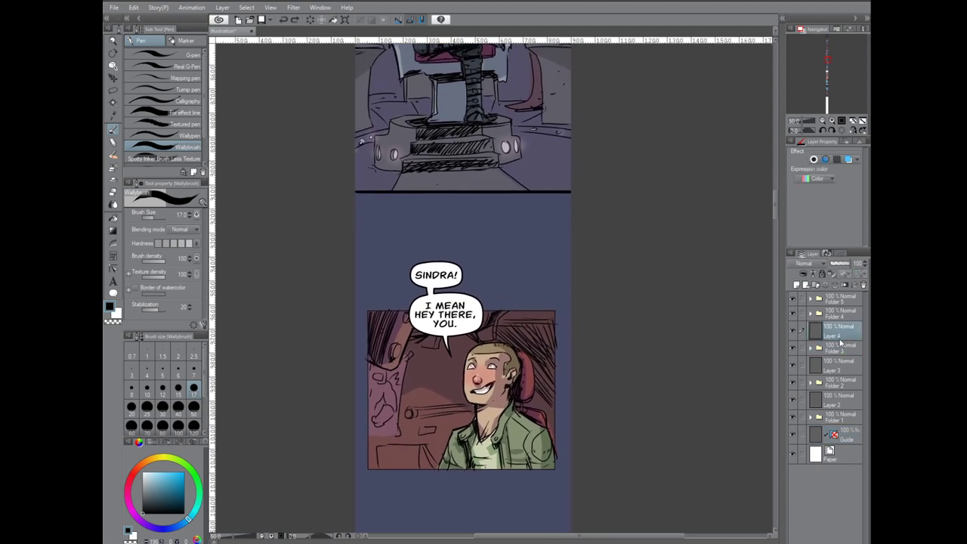
click(845, 352)
key(k)
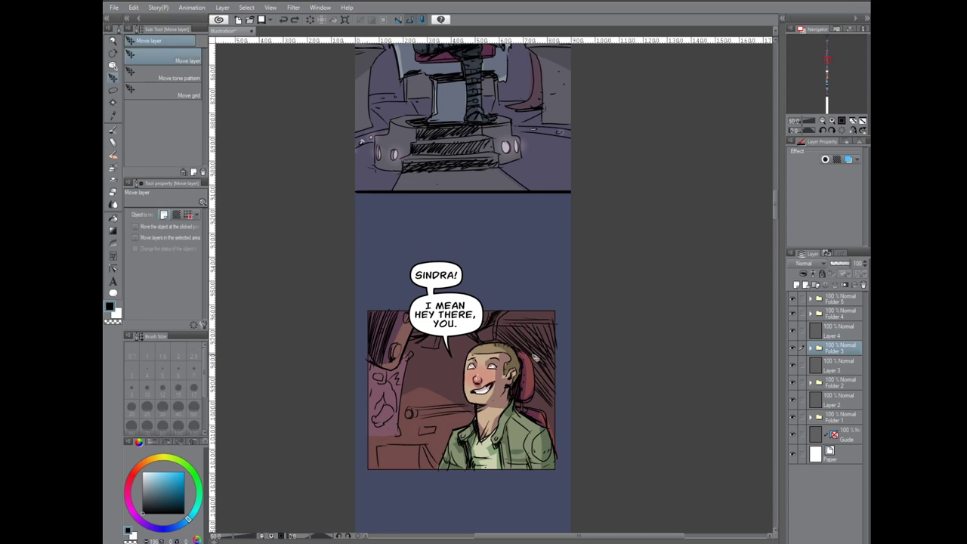
drag(543, 495, 529, 426)
drag(521, 352, 517, 325)
scroll(574, 339, up, 2)
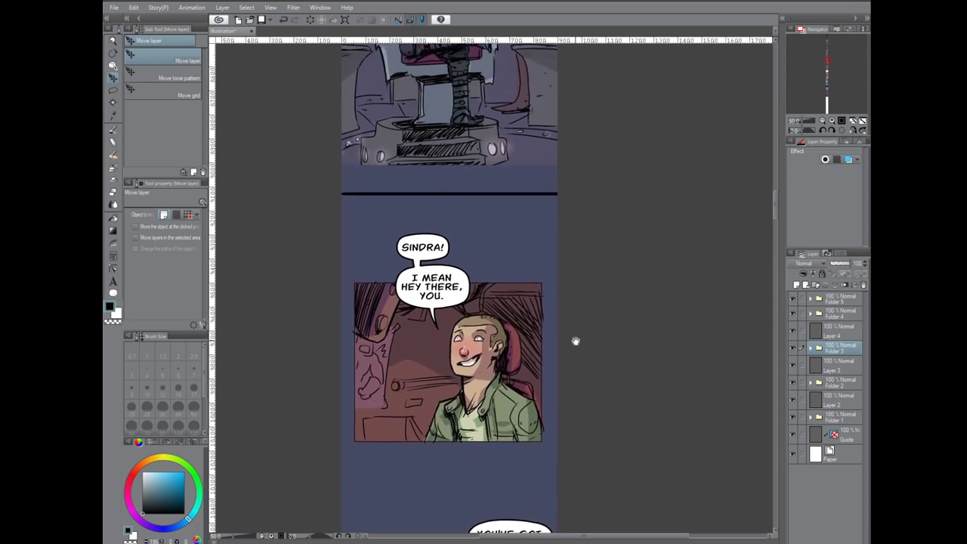
Clear the part of Folder 3 that overlaps the throne artwork above the black seam line
key(m)
drag(308, 119, 576, 192)
key(Delete)
key(ctrl+d)
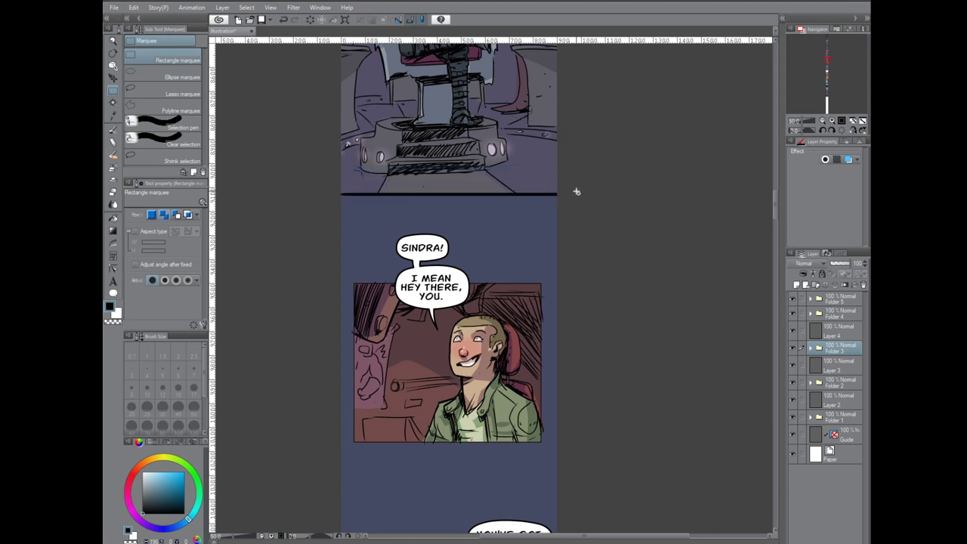
Thin the black seam line on Layer 4 by clearing its lower edge with a rectangular selection
click(833, 338)
drag(294, 101, 567, 193)
drag(608, 290, 329, 195)
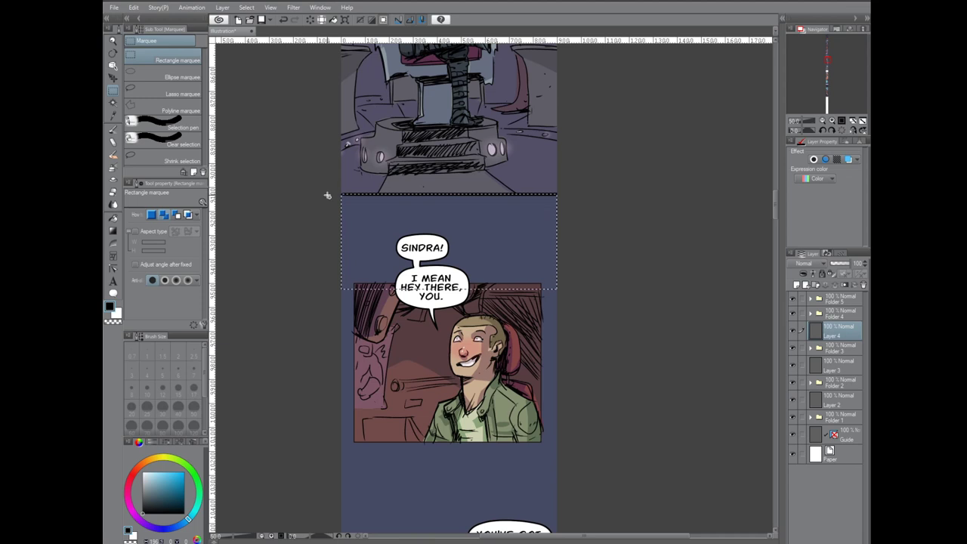
drag(590, 313, 305, 190)
key(ctrl+d)
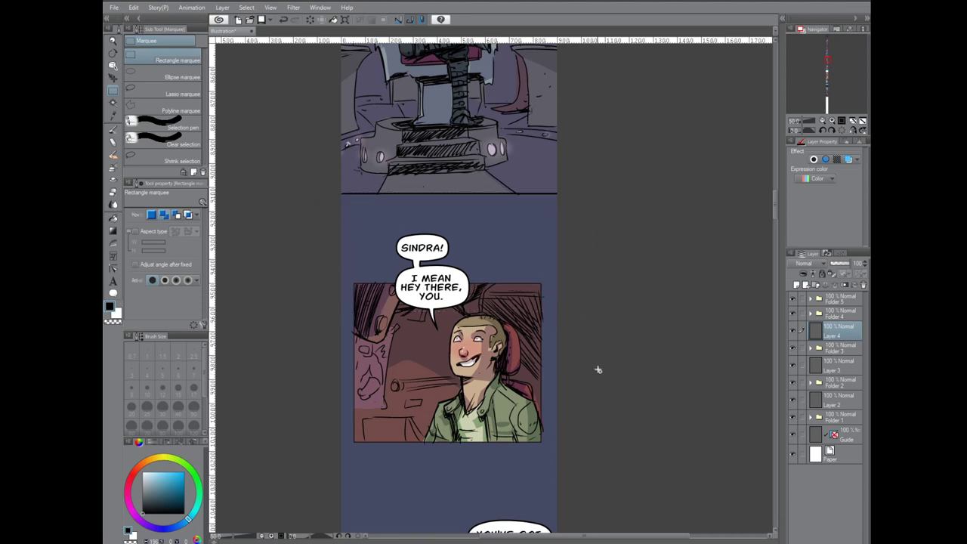
Move Folder 4 up to close the gap between the third and fourth episodes
key(k)
scroll(623, 337, down, 15)
scroll(607, 342, down, 5)
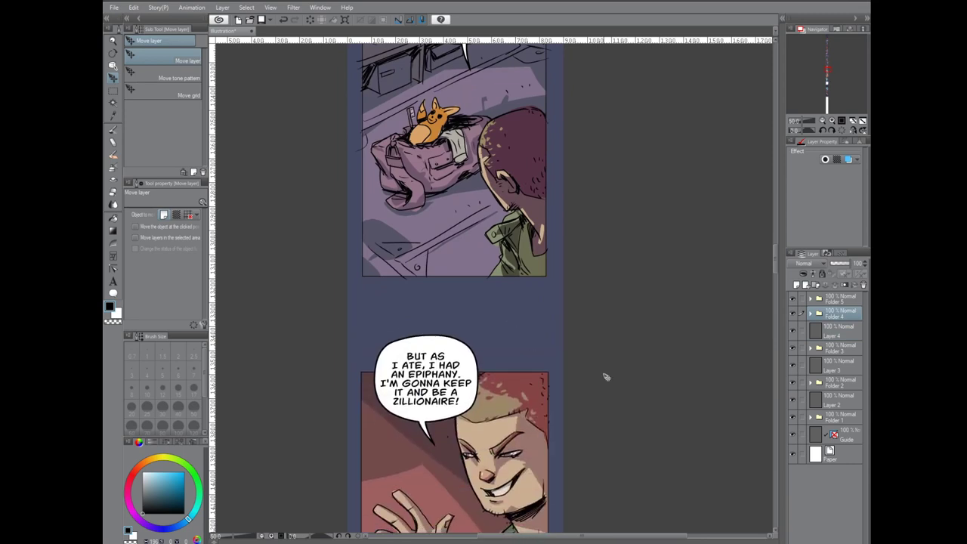
Move Folder 5 up so its starry sky meets the end of the fourth episode
scroll(608, 370, down, 3)
scroll(613, 239, up, 1)
scroll(597, 425, down, 6)
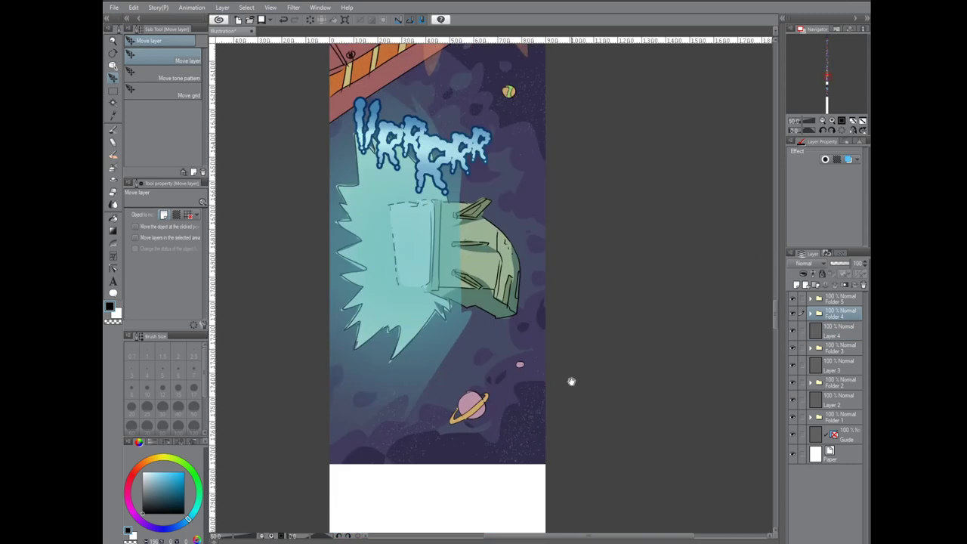
scroll(578, 173, down, 6)
scroll(626, 271, up, 2)
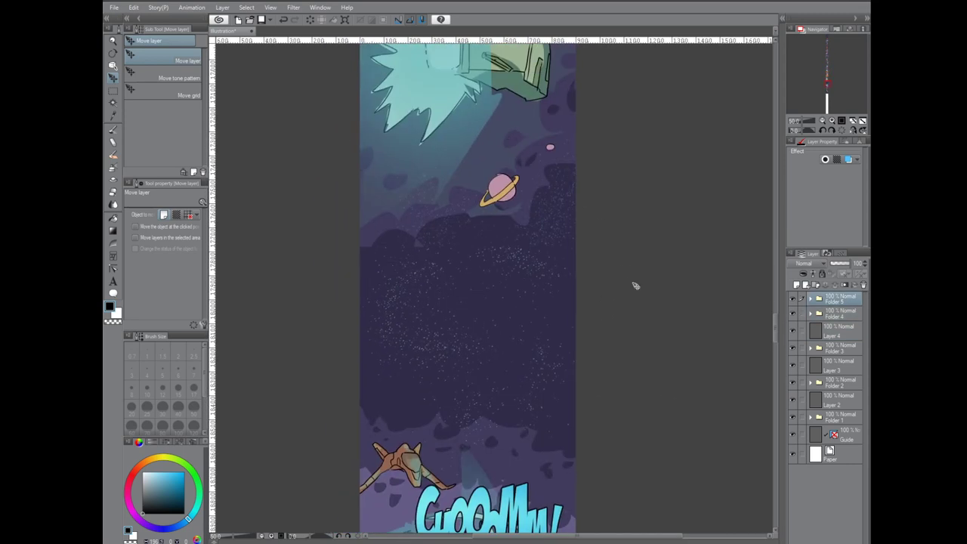
Add a layer above Folder 5 and paint dark sky and blue stars over the seam there with the Wallybrush at size 17
key(ctrl+shift+n)
key(p)
click(187, 137)
click(187, 146)
alt+click(418, 243)
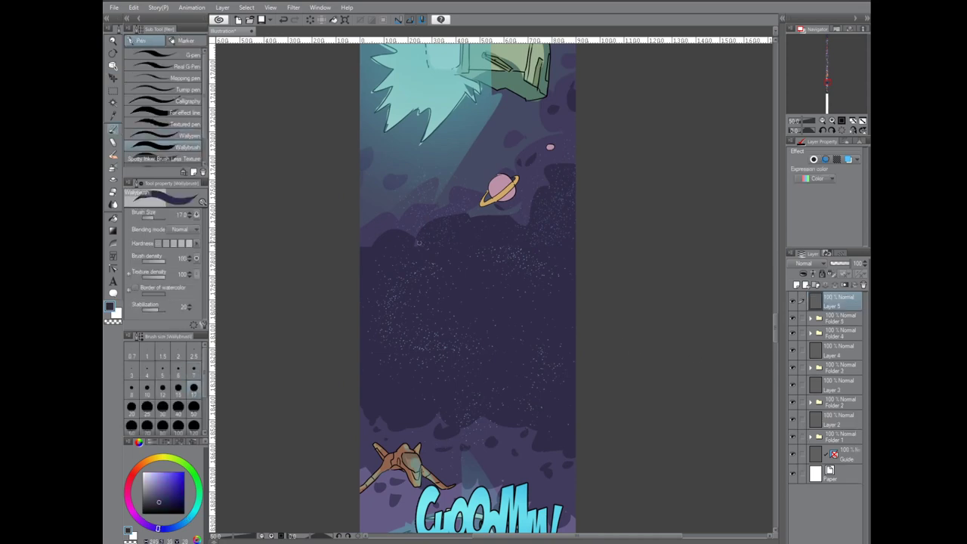
click(176, 527)
click(162, 485)
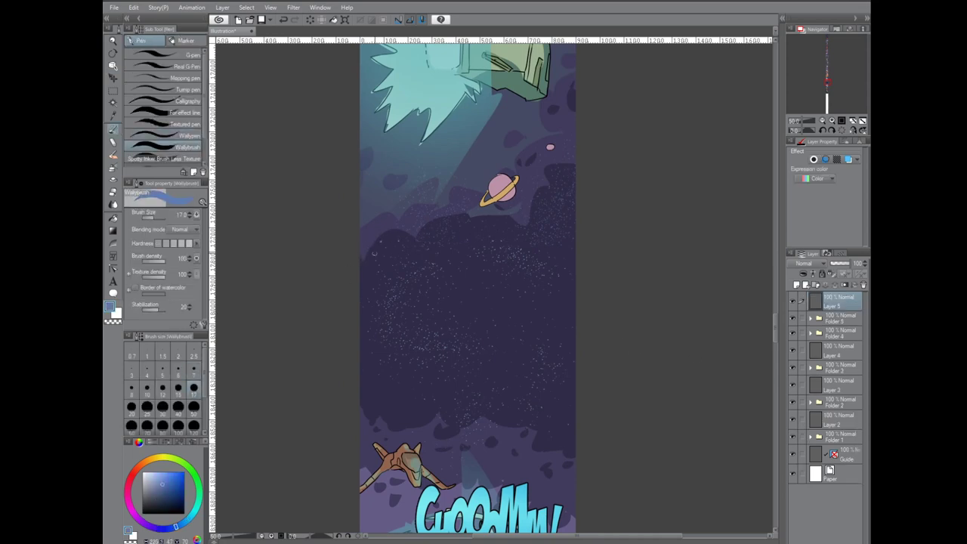
alt+click(452, 251)
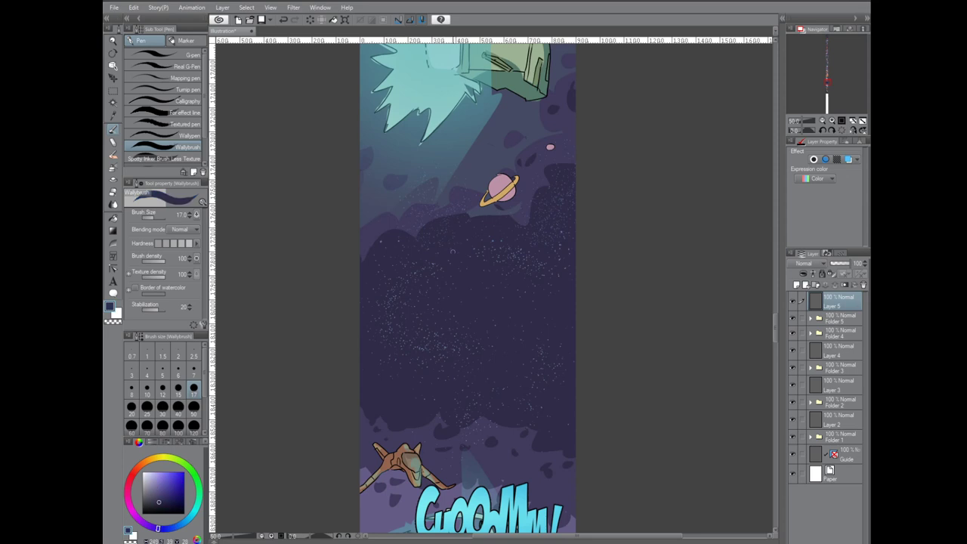
alt+click(383, 263)
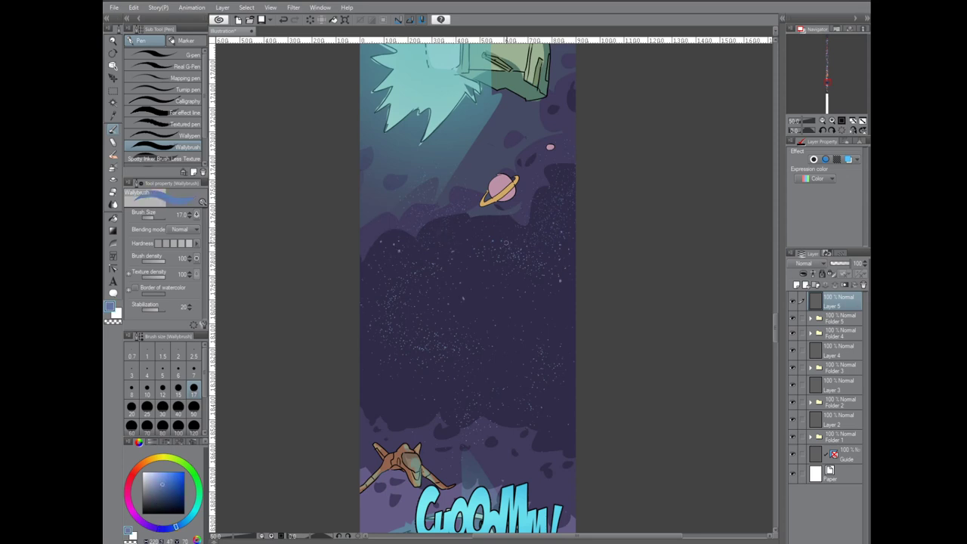
Marquee-select the area below the last panel of the fifth episode
scroll(617, 400, down, 15)
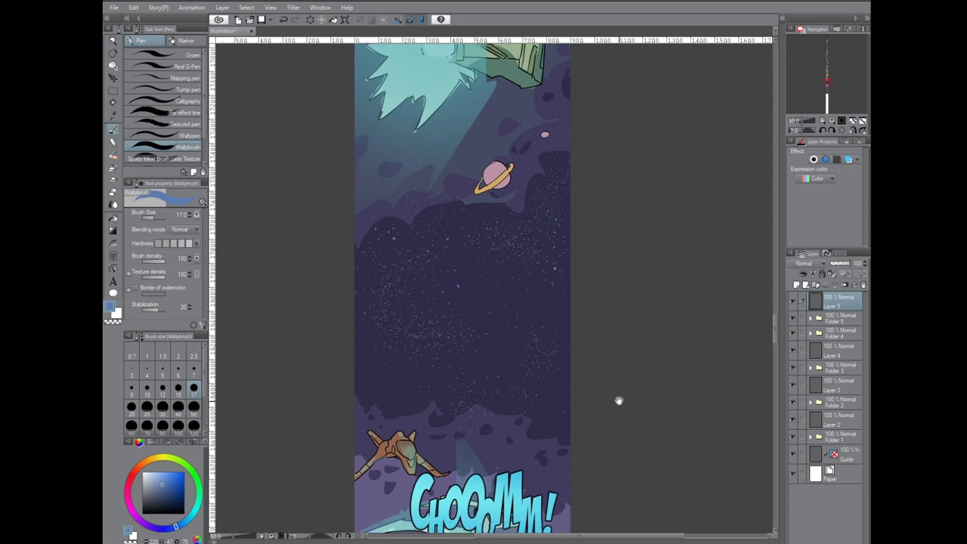
key(m)
mouse_move(344, 297)
mouse_down()
mouse_move(635, 474)
mouse_move(638, 516)
mouse_up()
drag(657, 386, 678, 303)
key(g)
key(g)
drag(474, 205, 477, 329)
key(ctrl+z)
key(ctrl+z)
key(ctrl+z)
Fade the dark sky into the white area below the last panel with Foreground to transparent gradients in the sky colour, then deselect
alt+click(477, 181)
drag(476, 208, 476, 325)
drag(474, 211, 474, 327)
drag(467, 194, 473, 337)
drag(472, 164, 478, 521)
key(ctrl+d)
drag(475, 182, 486, 458)
key(ctrl+z)
key(ctrl+z)
drag(470, 219, 474, 378)
key(ctrl+d)
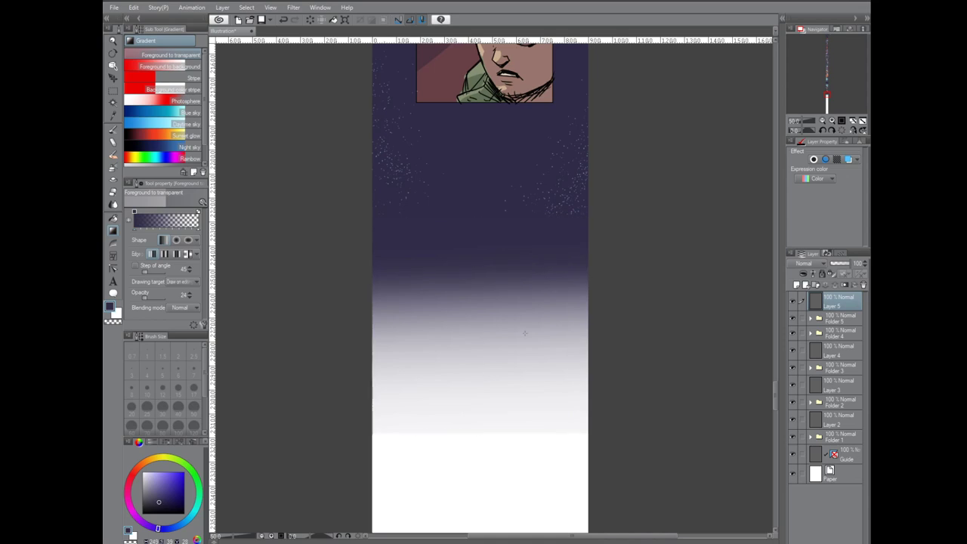
Paint small blue stars over the sky above the fade with the Wallypen at size 7
key(p)
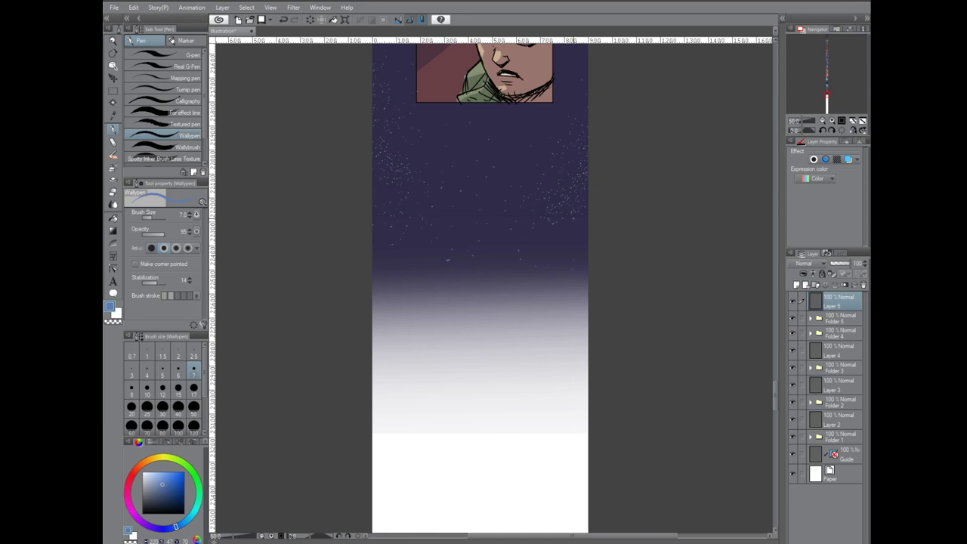
mouse_move(635, 275)
mouse_down()
mouse_move(624, 346)
mouse_move(625, 198)
mouse_up()
scroll(580, 325, down, 1)
key(ctrl+s)
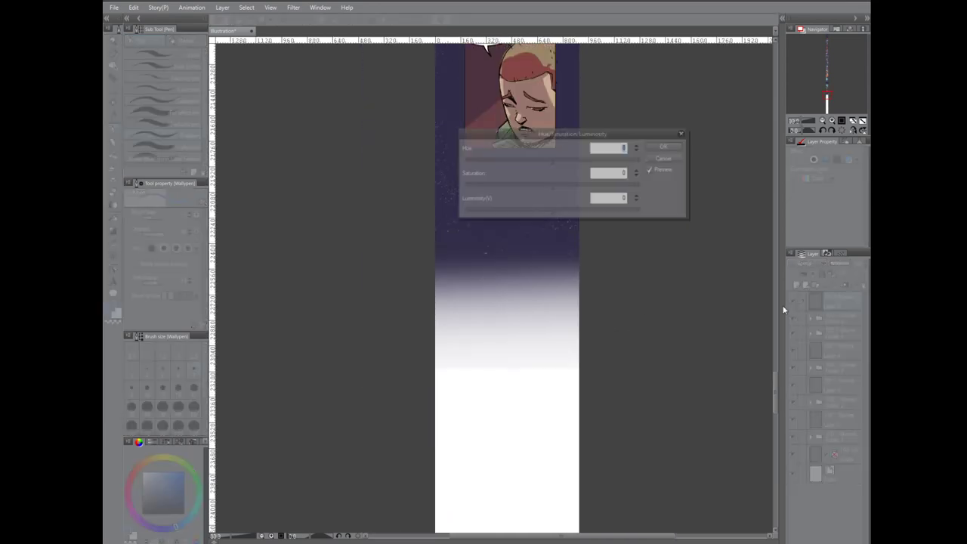
key(Escape)
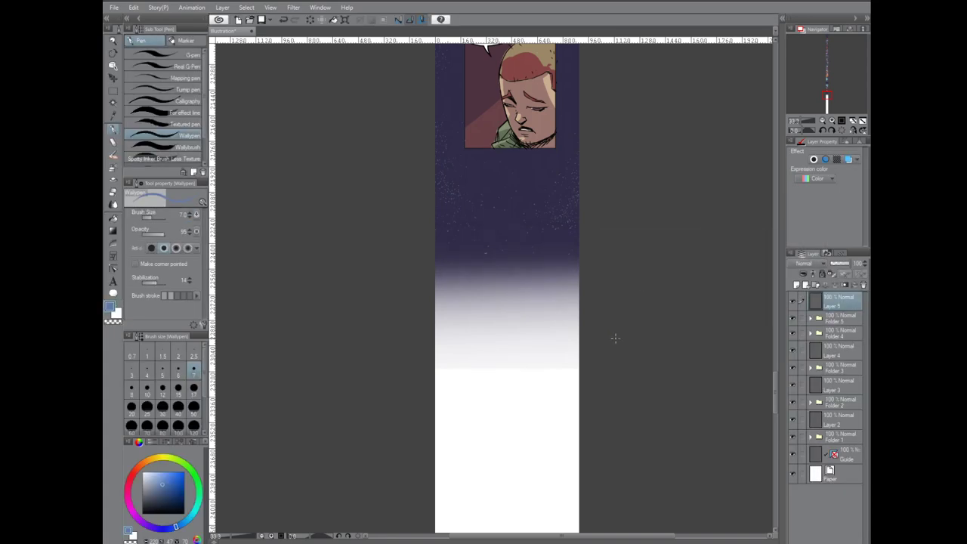
Nudge Layer 5 and Folder 5 together to close the thin seam between the fourth and fifth episodes
scroll(635, 288, down, 4)
drag(635, 123, 527, 394)
scroll(529, 304, up, 4)
drag(512, 299, 560, 294)
scroll(546, 414, up, 2)
scroll(545, 414, down, 5)
click(802, 319)
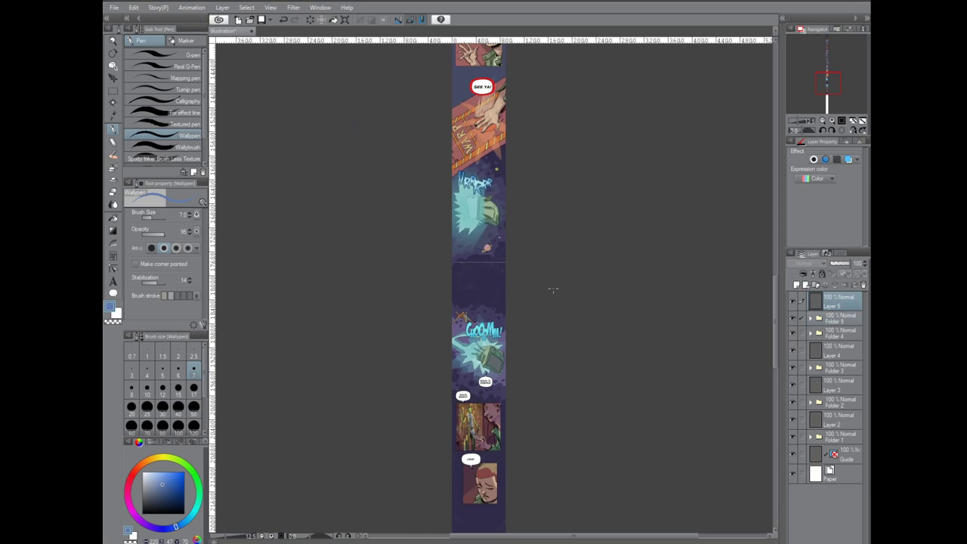
key(k)
scroll(556, 340, up, 4)
drag(461, 116, 501, 309)
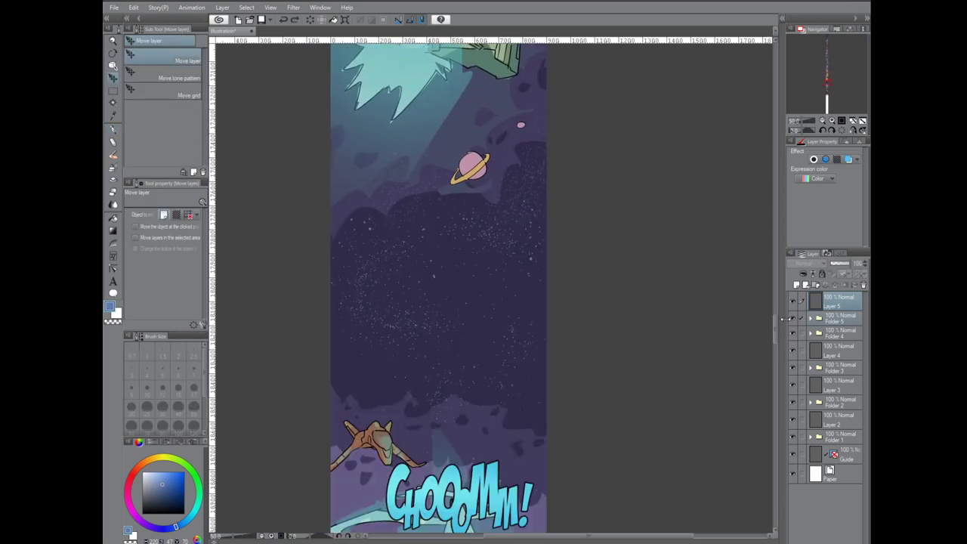
Lower Folder 5's opacity to 52% and dab dark sky colour along the exposed seam on Layer 5 with the Wallypen
key(ctrl+plus)
key(ctrl+plus)
key(ctrl+plus)
drag(401, 209, 572, 416)
scroll(484, 408, down, 6)
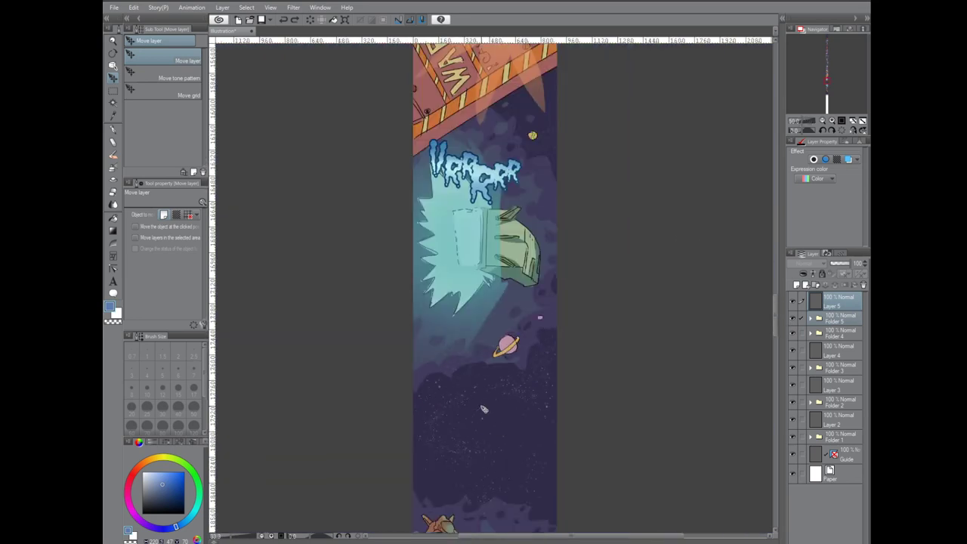
scroll(555, 385, up, 5)
drag(541, 394, 491, 352)
click(839, 318)
click(841, 263)
click(839, 301)
key(p)
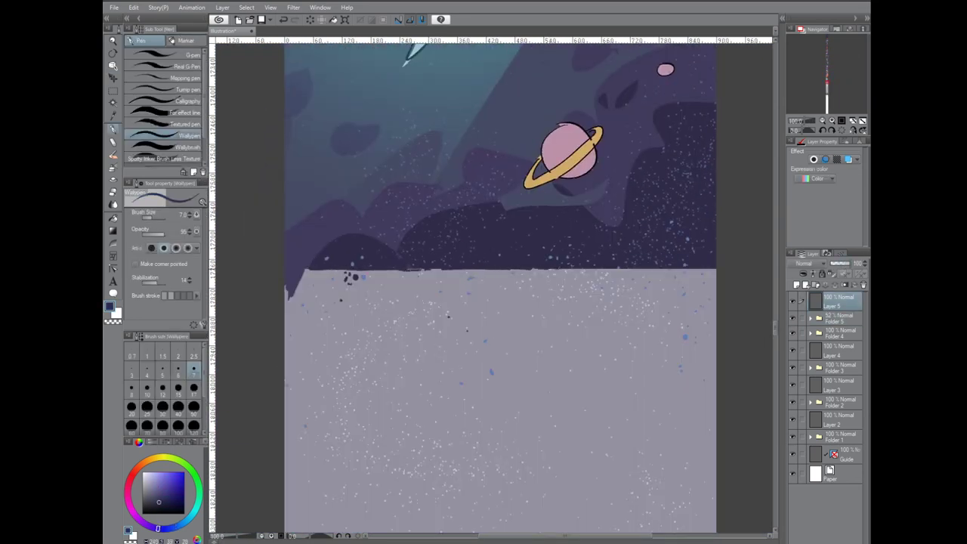
Restore Folder 5 to 100% opacity and set its blending mode to Multiply
click(837, 319)
click(849, 263)
scroll(760, 358, down, 5)
scroll(759, 360, up, 5)
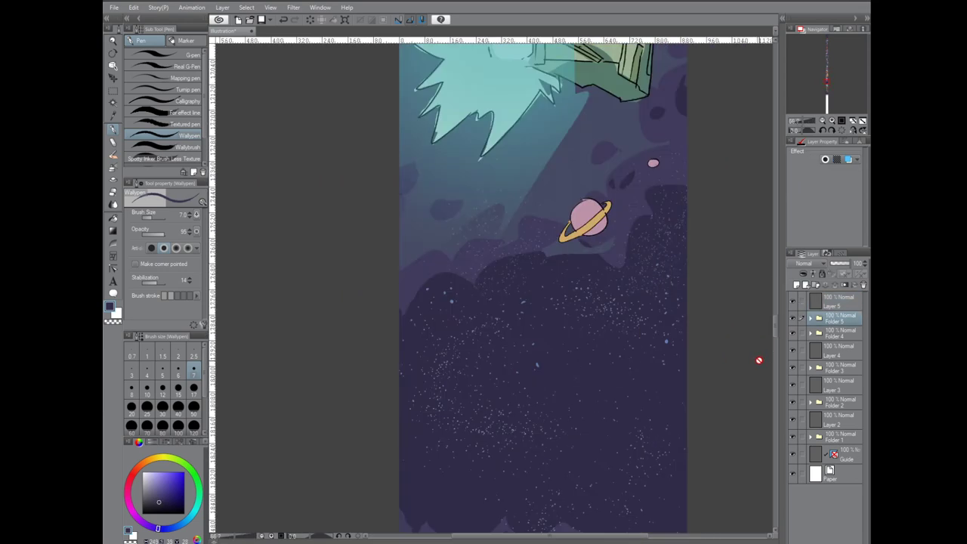
drag(553, 402, 596, 363)
click(810, 264)
click(796, 300)
scroll(675, 406, down, 6)
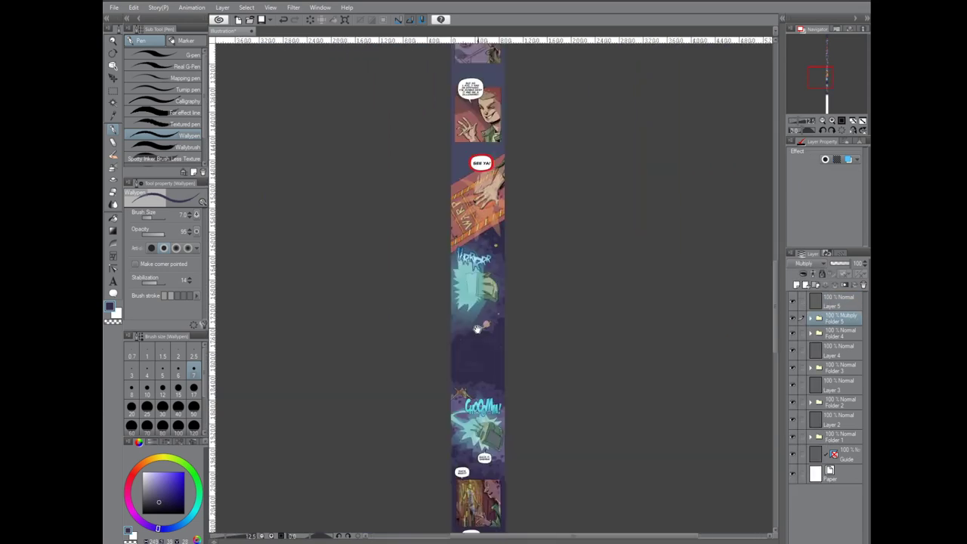
Select the finished strip down to just past the bottom fade and crop the canvas to it, removing the empty white area
scroll(579, 339, down, 2)
click(113, 91)
drag(436, 79, 486, 449)
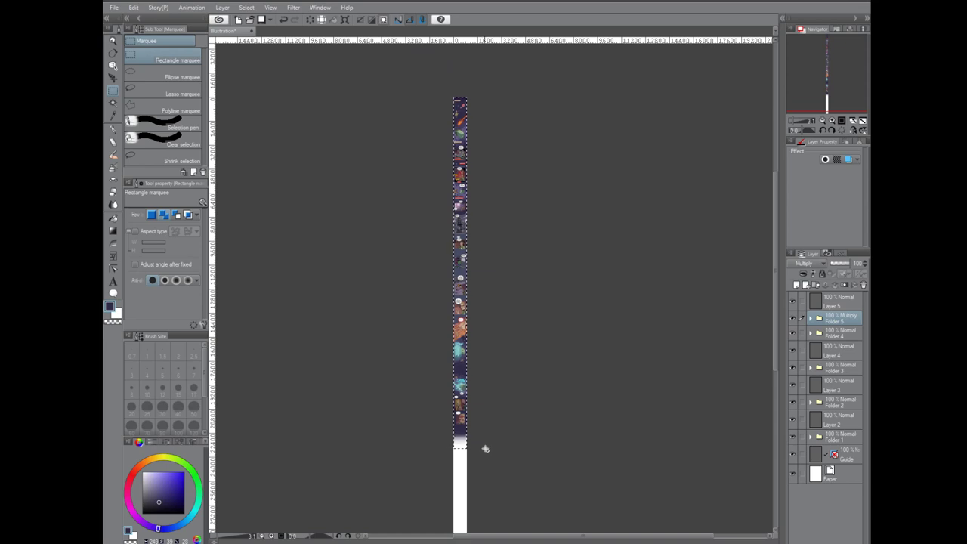
click(133, 8)
click(209, 267)
click(134, 7)
click(178, 242)
click(587, 134)
scroll(501, 460, up, 5)
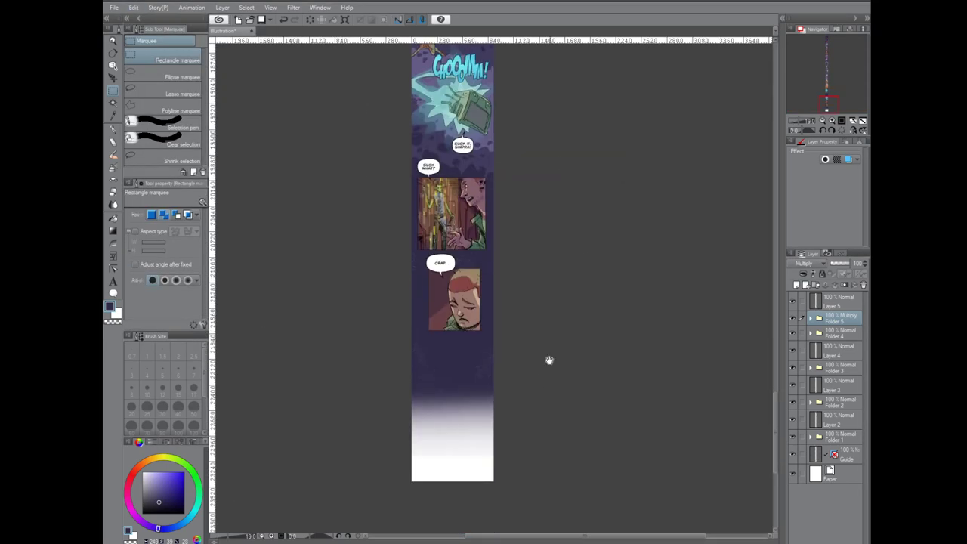
Sample the white at the canvas end and soften the fade below the last panel on Layer 5 with a gradient
scroll(495, 454, up, 2)
drag(501, 326, 551, 364)
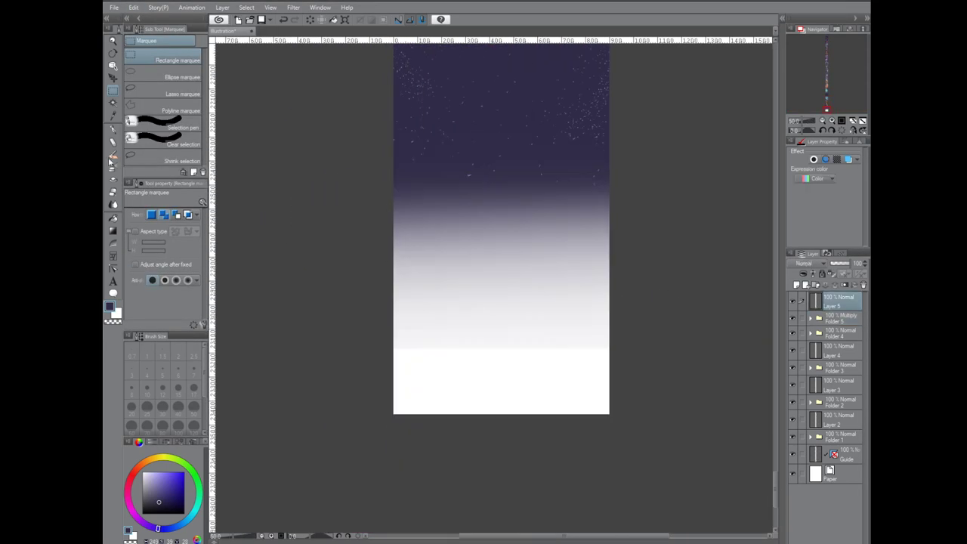
key(g)
drag(514, 317, 519, 151)
key(ctrl+z)
alt+click(495, 360)
key(m)
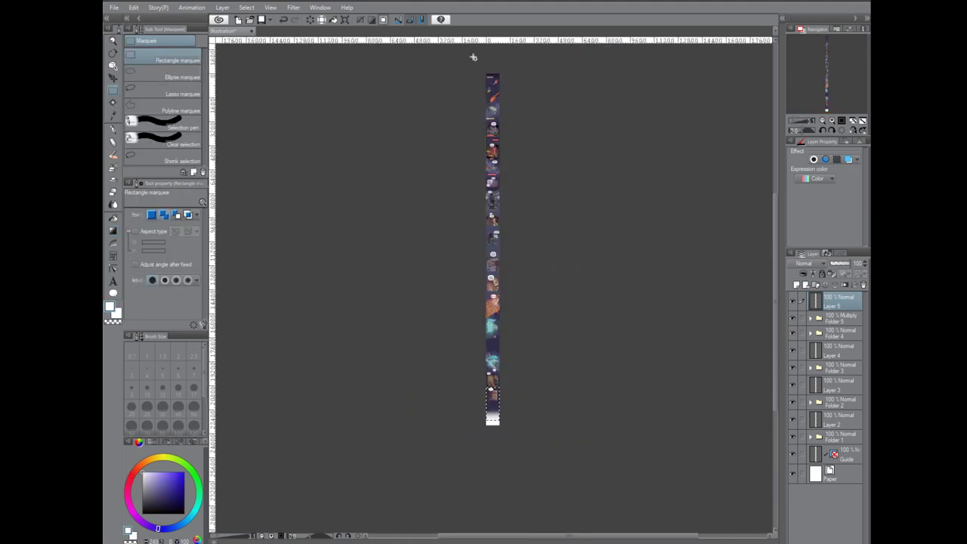
click(133, 7)
click(149, 58)
Add the white text "JOE V. SINDRA" in the TrashCinema BB font on the dark sky below the last panel
key(t)
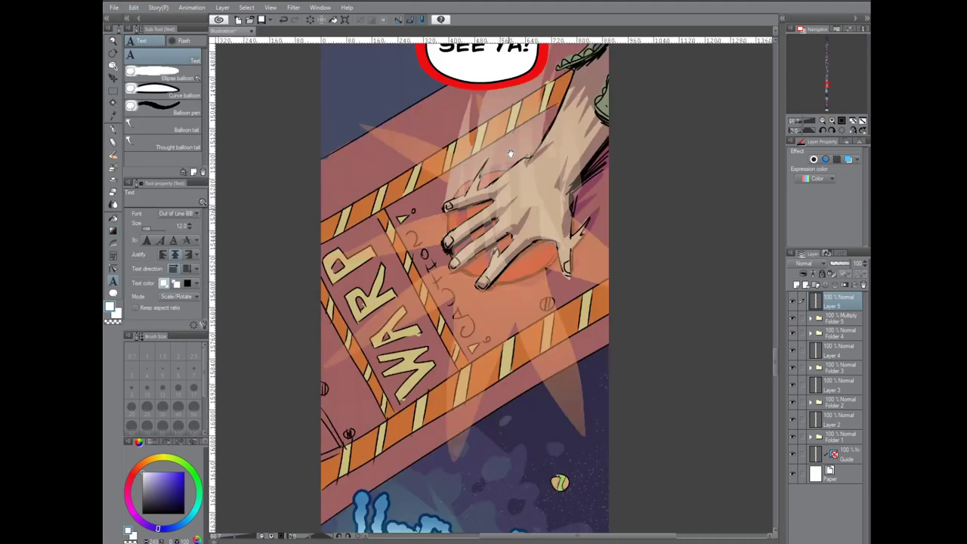
click(399, 278)
click(180, 214)
drag(198, 293, 196, 329)
click(179, 280)
text(JOE V. SINDRA)
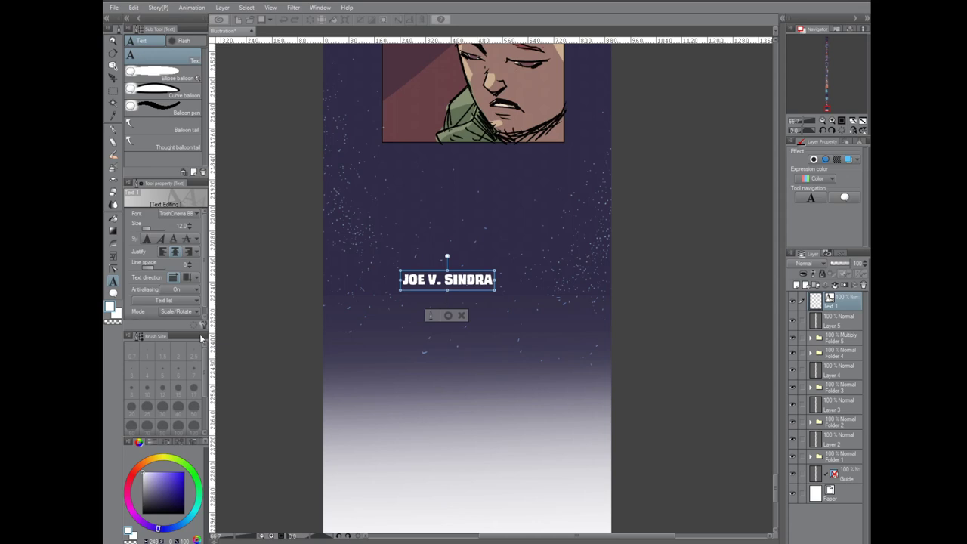
Enlarge the title to about size 35, nearly the page width, and move it up closer to the last panel
drag(495, 290, 603, 375)
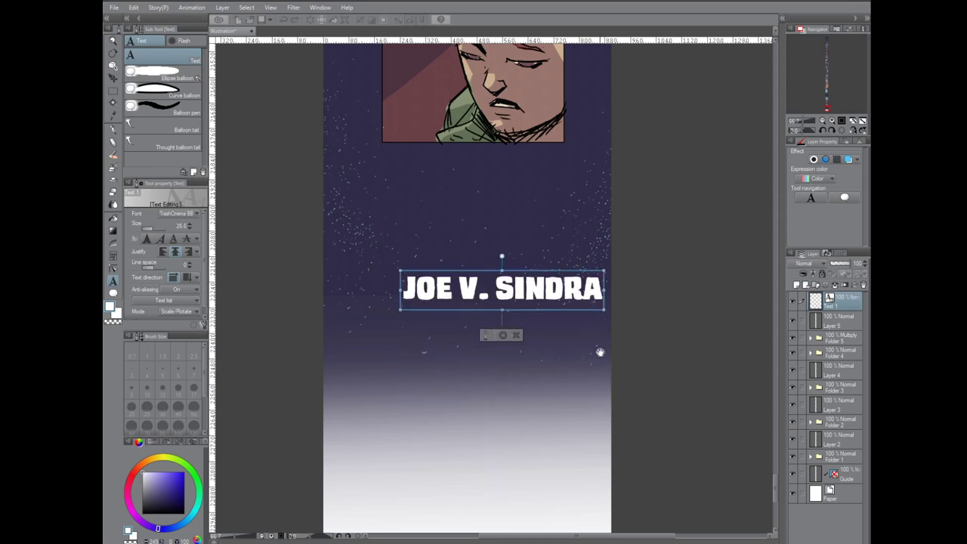
drag(523, 270, 483, 199)
drag(564, 239, 634, 298)
drag(575, 203, 549, 206)
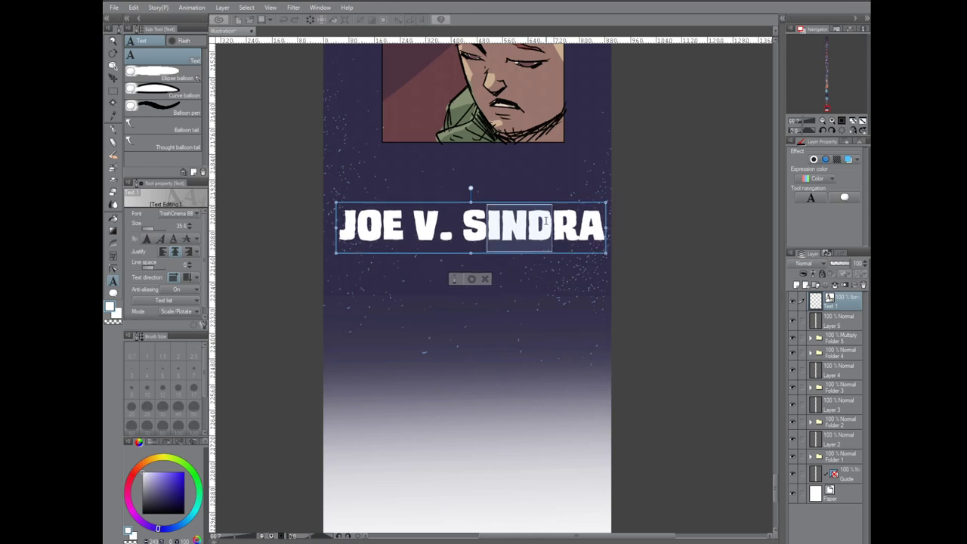
Move the title lower on the dark sky and add a small white author byline beneath its right end
drag(555, 206, 553, 287)
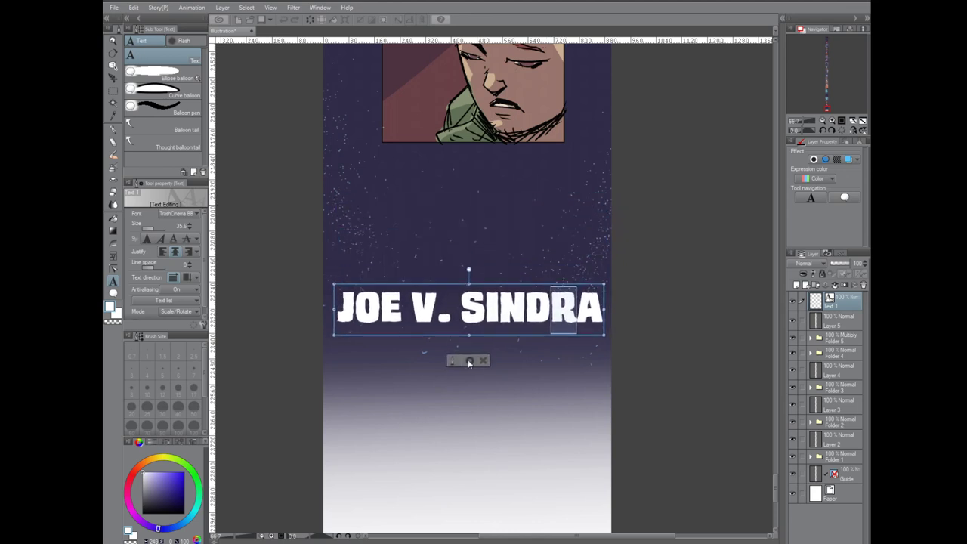
click(497, 389)
text(BY WALTER OST)
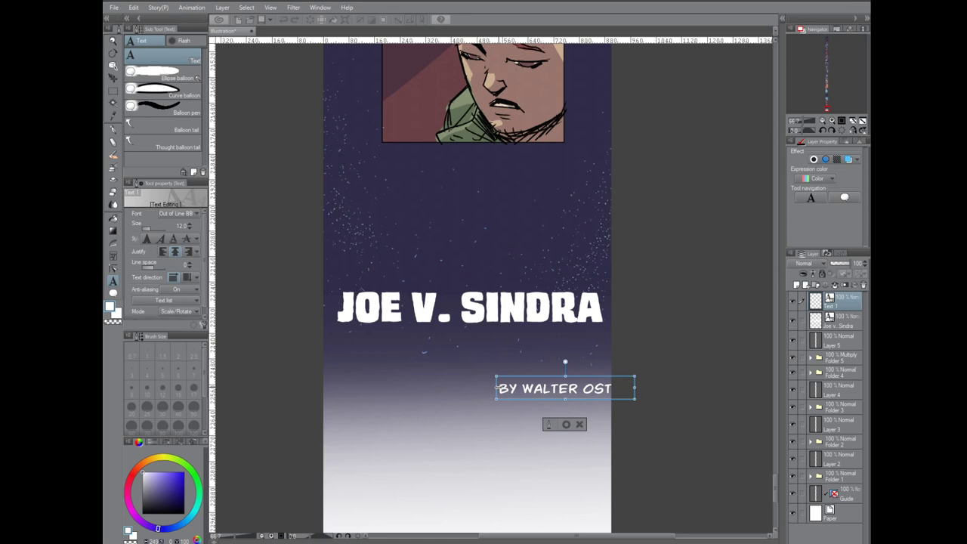
drag(608, 377, 583, 331)
Select the whole strip down to just below the byline and crop the canvas to it, cutting off the white fade
scroll(652, 369, down, 5)
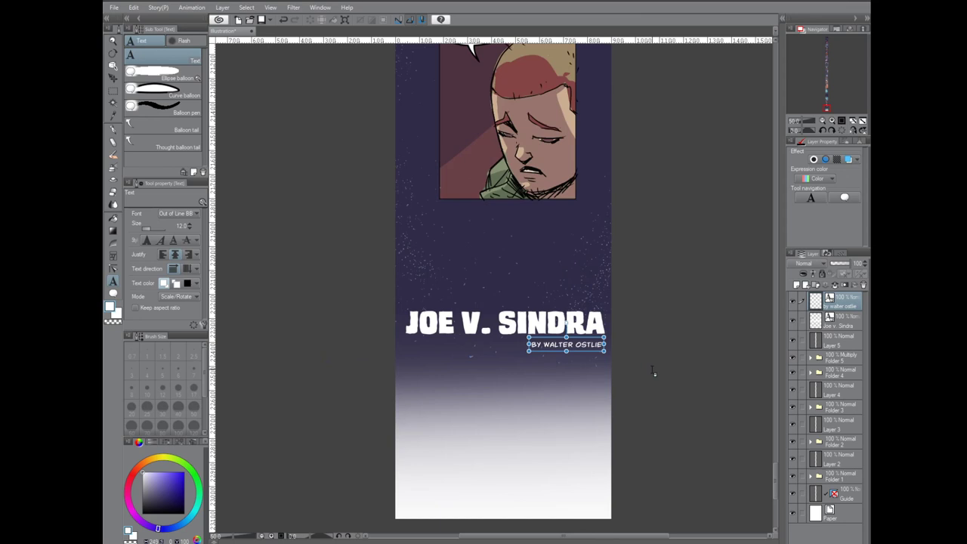
drag(627, 216, 577, 254)
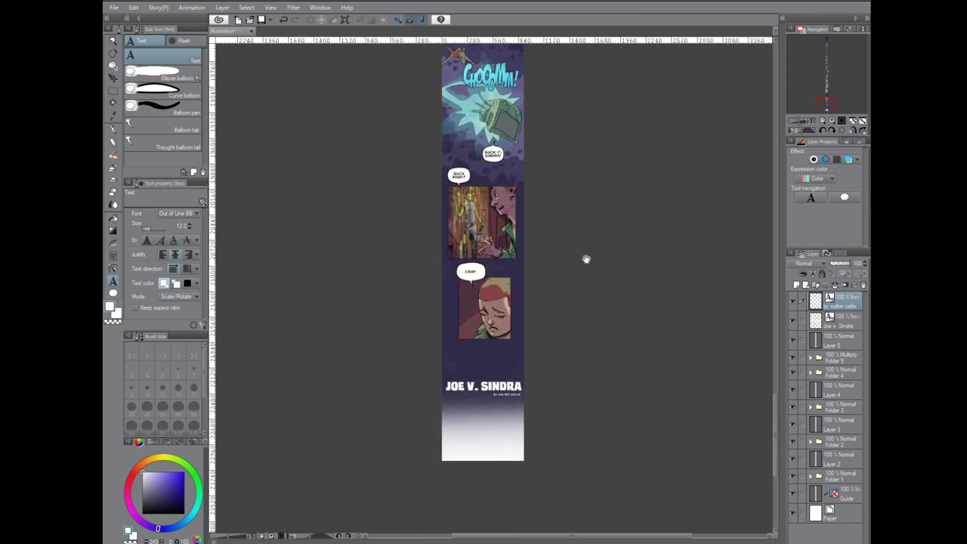
scroll(663, 353, down, 2)
drag(668, 228, 651, 289)
drag(774, 351, 775, 248)
key(ctrl+minus)
key(ctrl+minus)
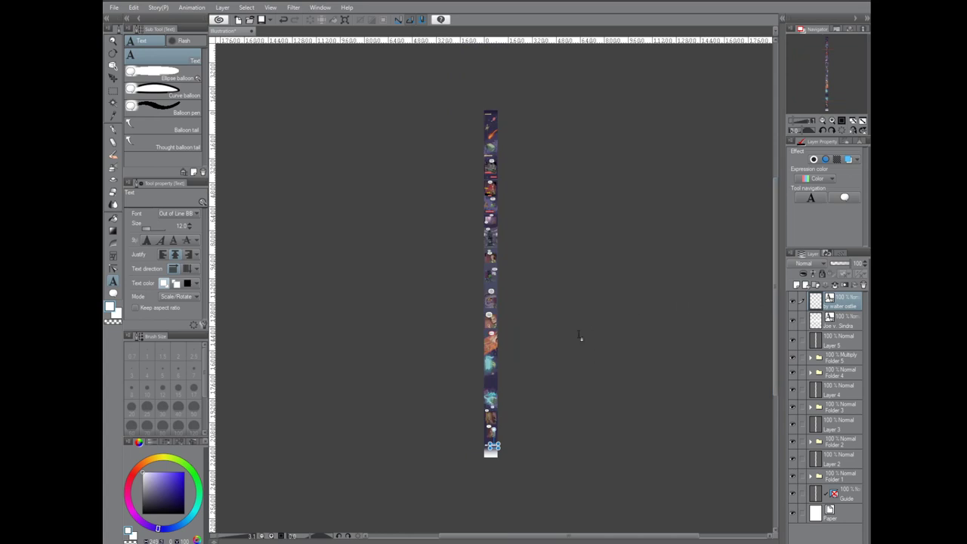
key(m)
drag(464, 91, 518, 446)
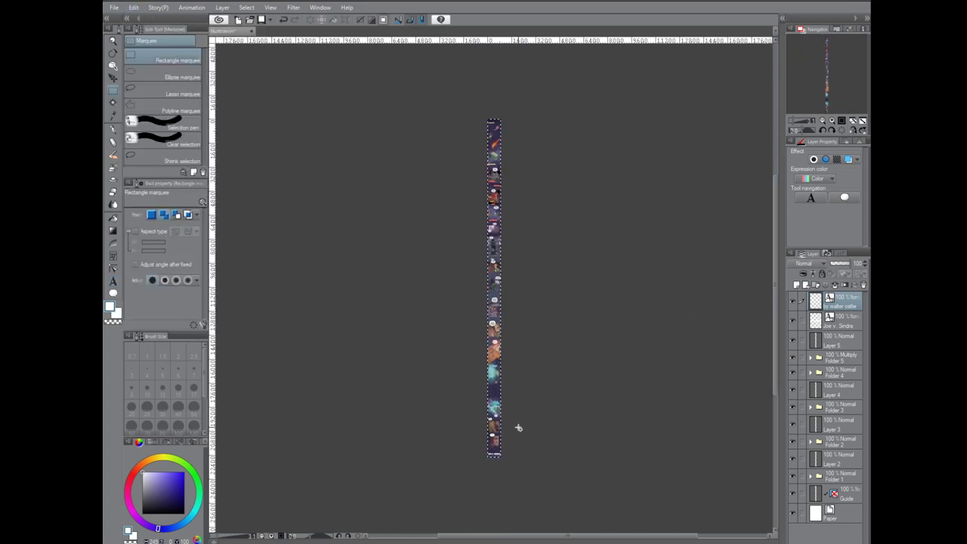
scroll(519, 428, up, 10)
drag(518, 428, 589, 92)
drag(474, 473, 521, 65)
drag(474, 473, 517, 247)
key(ctrl+d)
drag(569, 391, 582, 406)
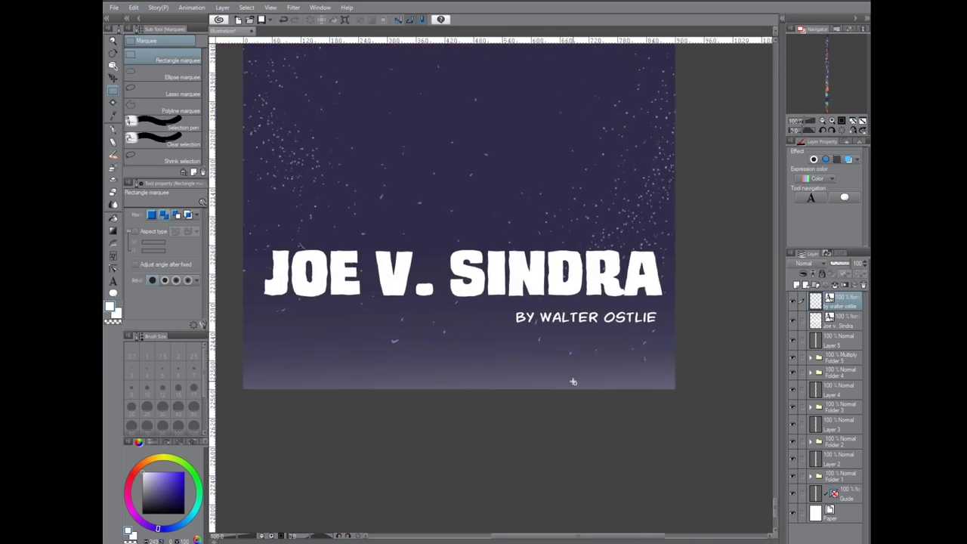
key(t)
click(834, 323)
click(836, 304)
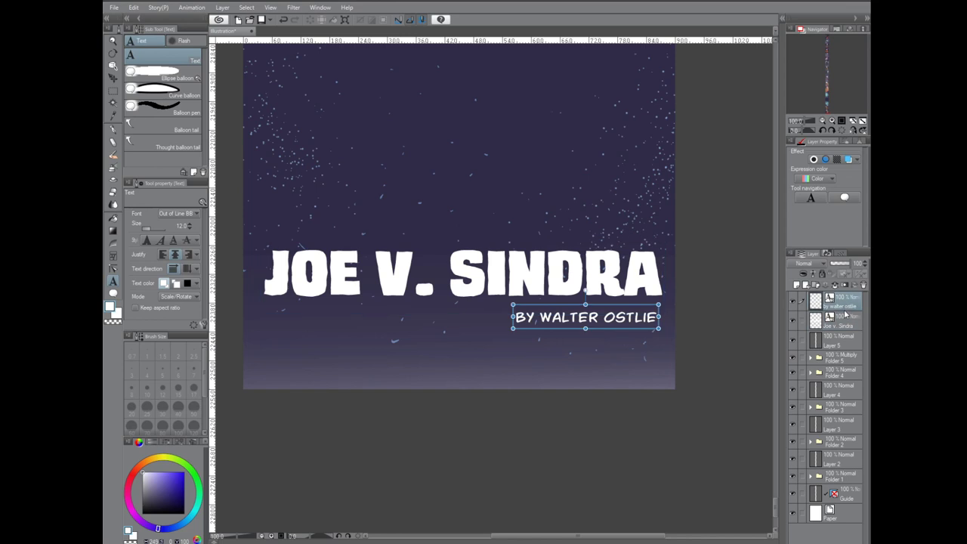
click(836, 325)
Save the combined strip as wstf_v01_full.clip in the Webtoon Start to Finish folder
key(ctrl+minus)
key(ctrl+minus)
key(ctrl+minus)
key(ctrl+minus)
key(ctrl+minus)
key(ctrl+minus)
key(ctrl+minus)
key(ctrl+minus)
key(ctrl+s)
click(309, 227)
drag(281, 308, 289, 308)
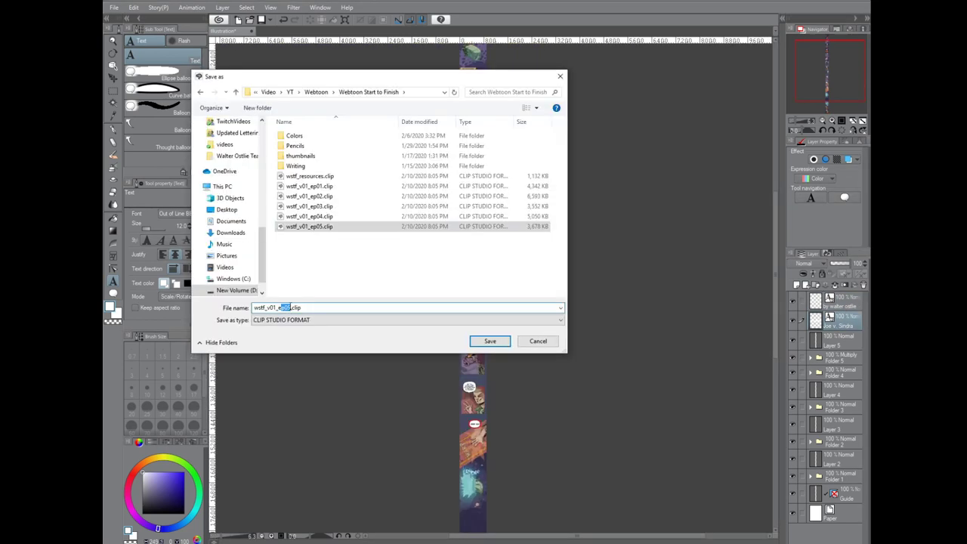
key(BackSpace)
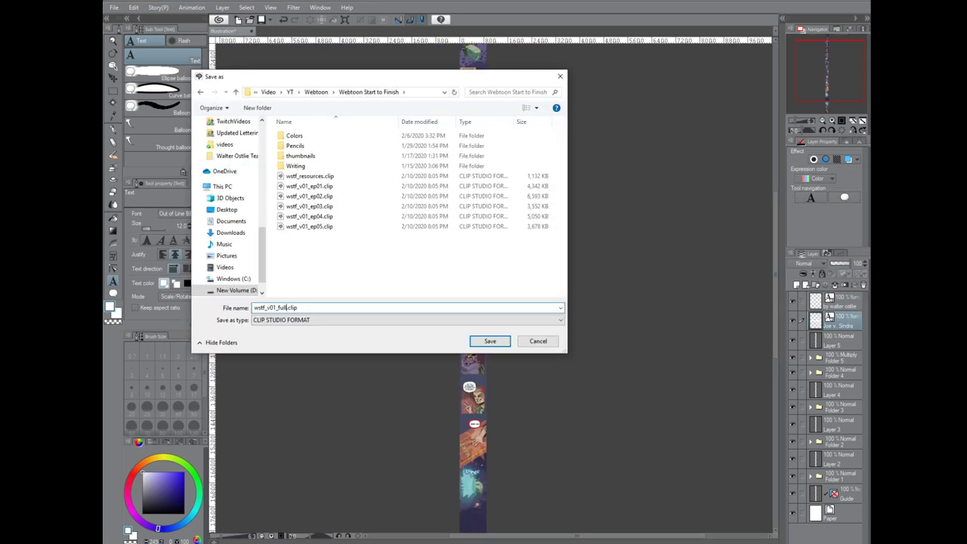
key(Return)
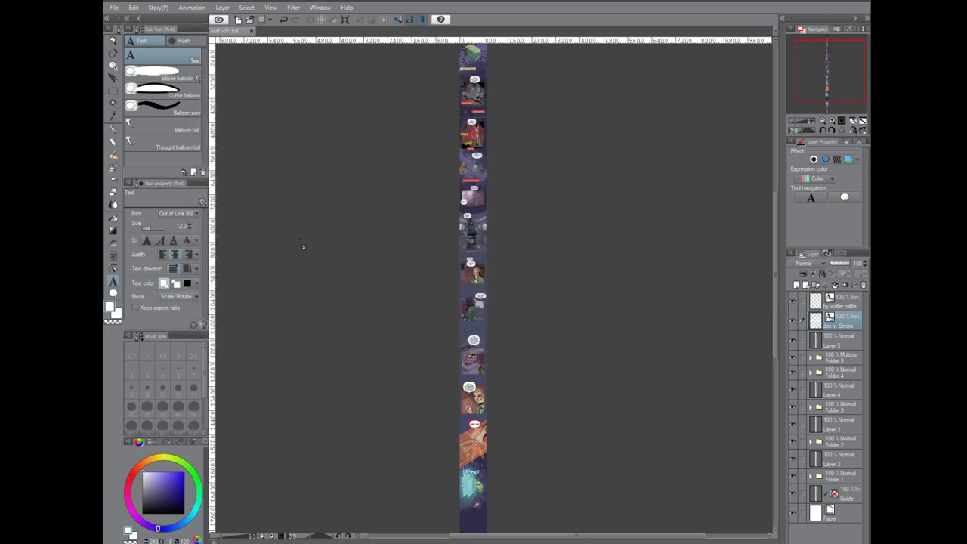
Export the strip as a single-layer TIFF named wstf_v01_full.tif at 100% of the original scale
click(114, 7)
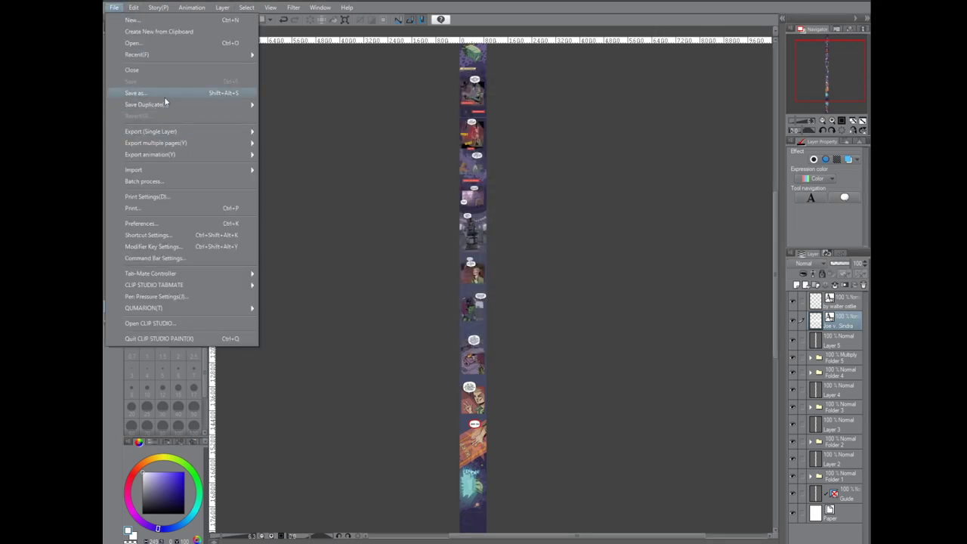
mouse_move(151, 131)
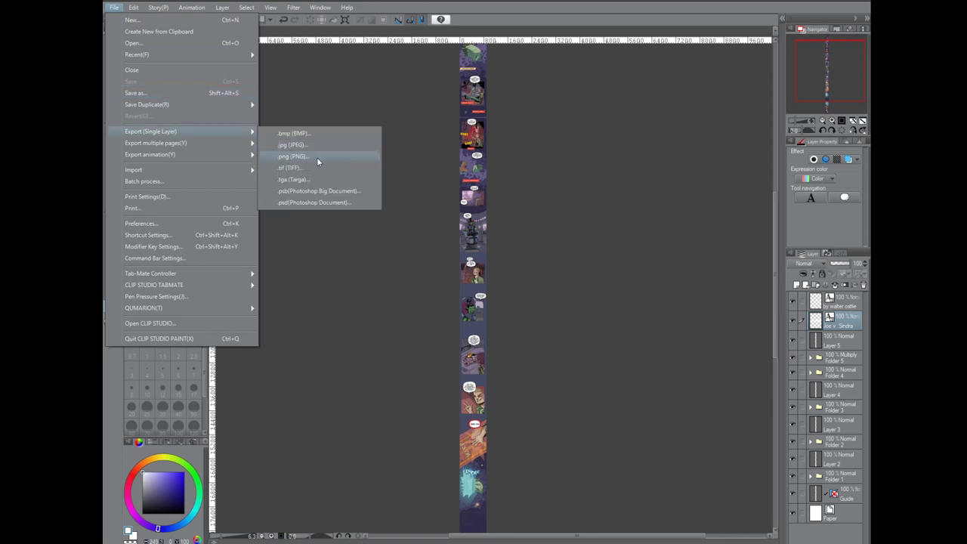
click(313, 169)
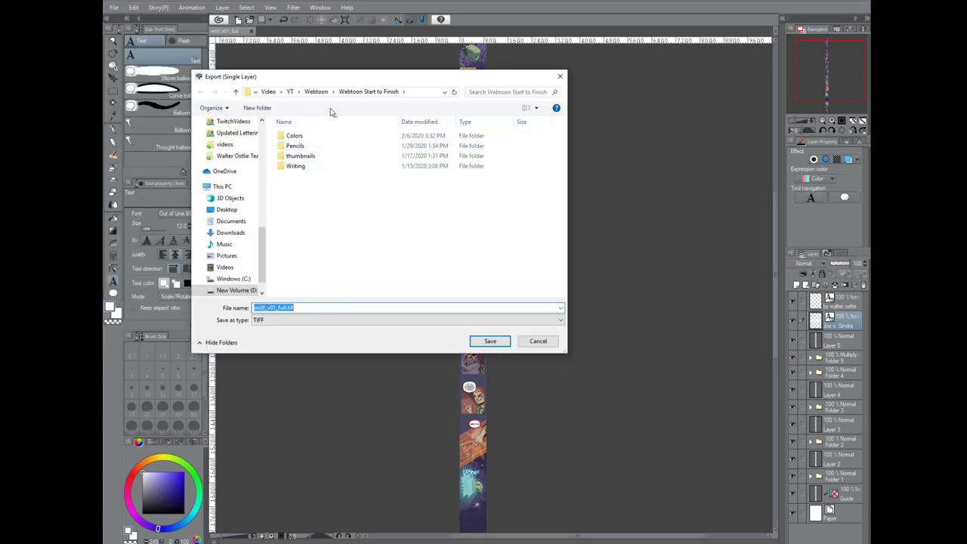
click(490, 341)
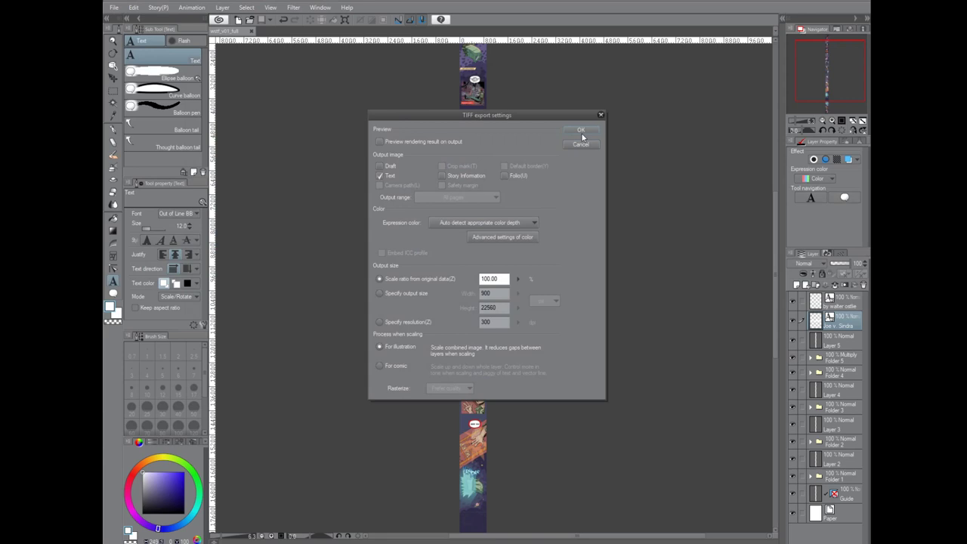
click(580, 131)
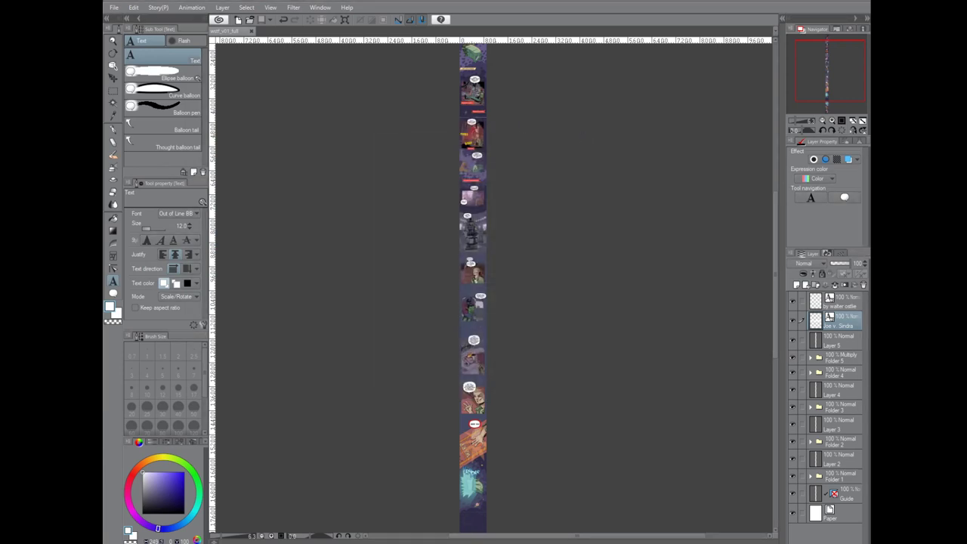
Switch to the Croppy web page and load wstf_v01_full.tif from the Webtoon Start to Finish folder for slicing in Line Webtoon format
drag(103, 190, 295, 1)
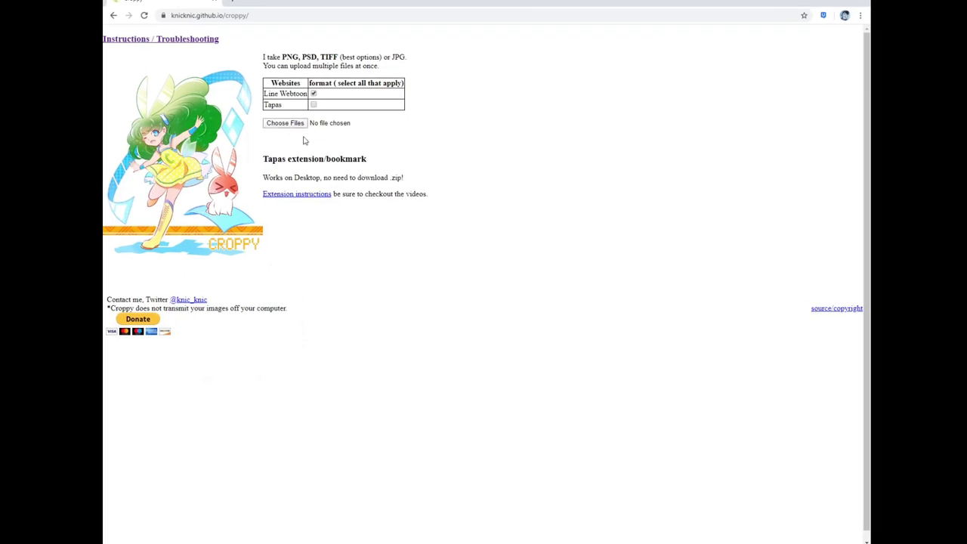
click(295, 123)
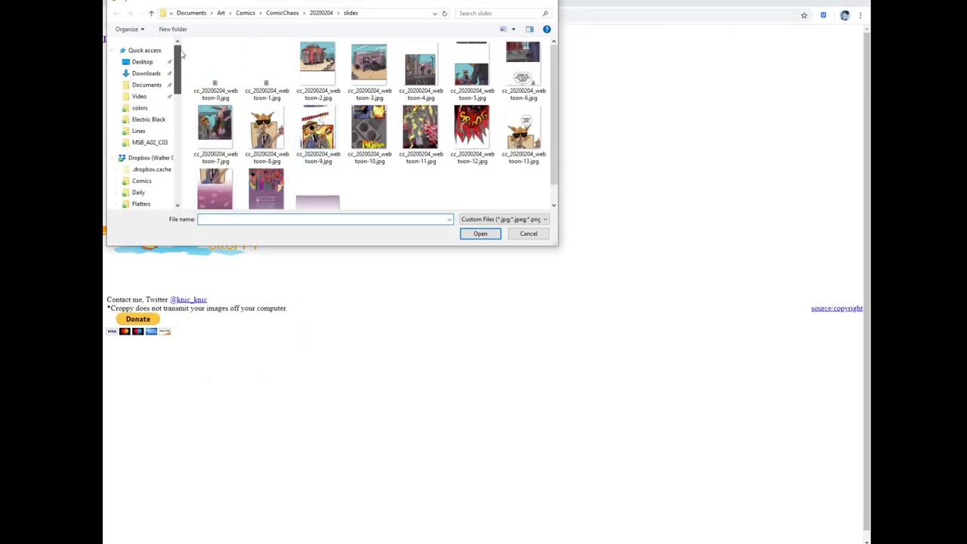
click(139, 96)
double_click(279, 95)
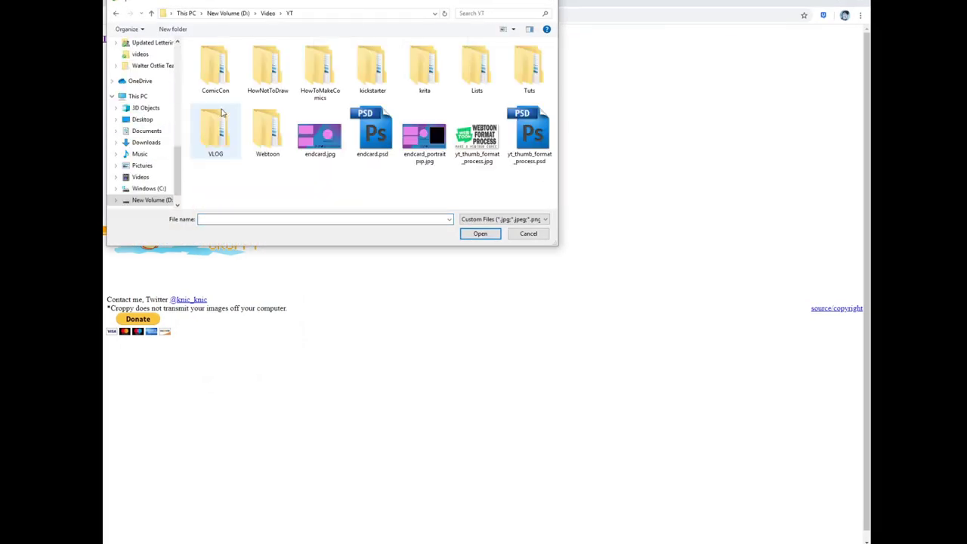
double_click(263, 133)
double_click(234, 77)
double_click(231, 100)
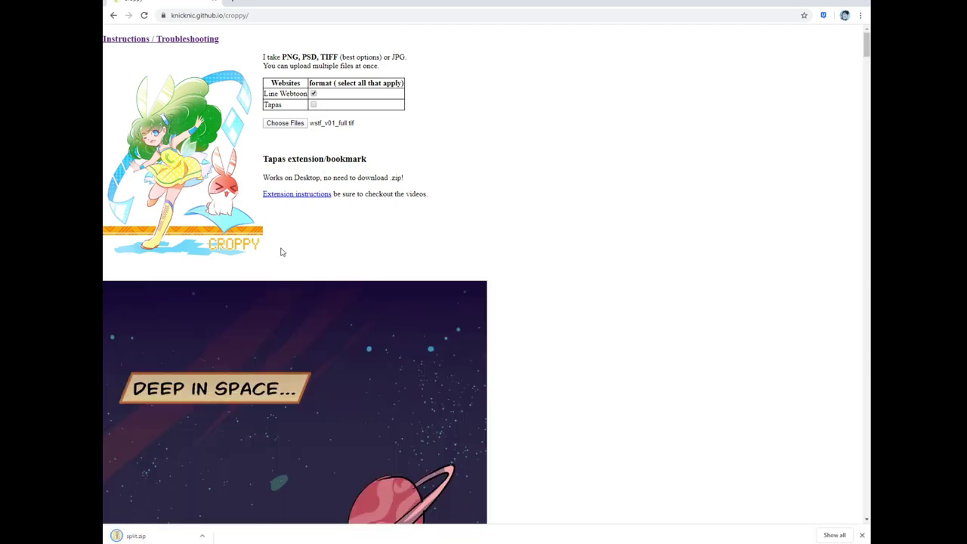
Open the downloaded split.zip and look through the sliced strip on the Croppy page
click(202, 538)
click(244, 505)
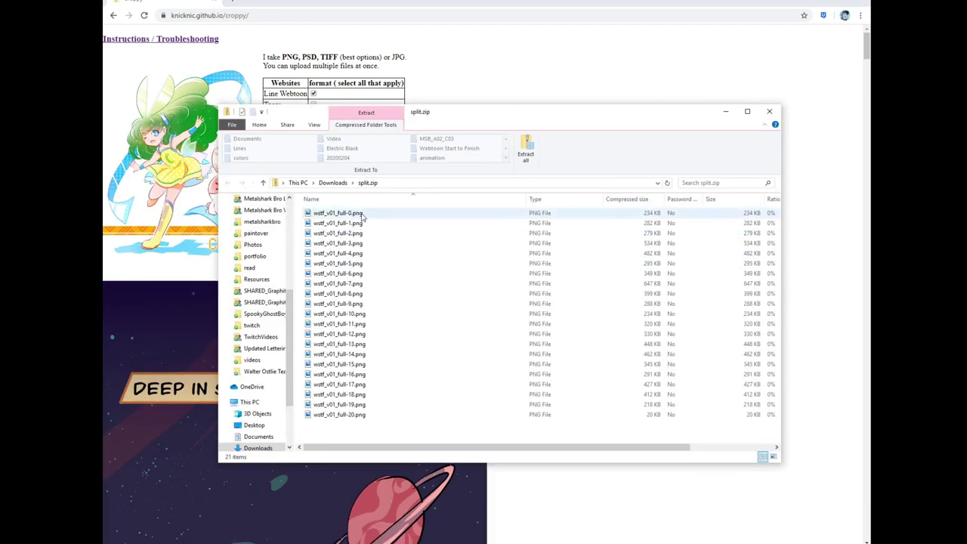
click(492, 88)
scroll(492, 88, down, 15)
drag(867, 126, 863, 453)
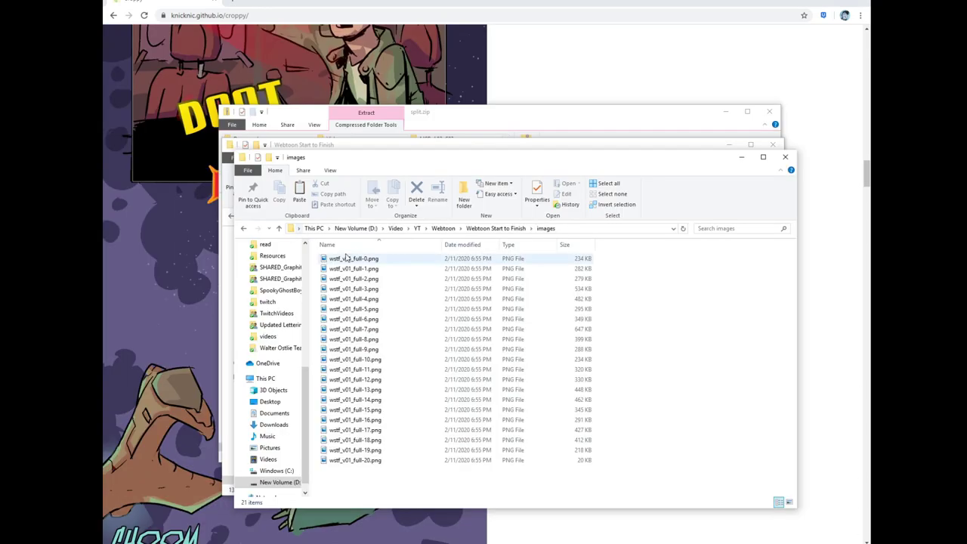
Open wstf_v01_full-0.png from the images folder and page through the following slices to check where the cuts fall
click(346, 258)
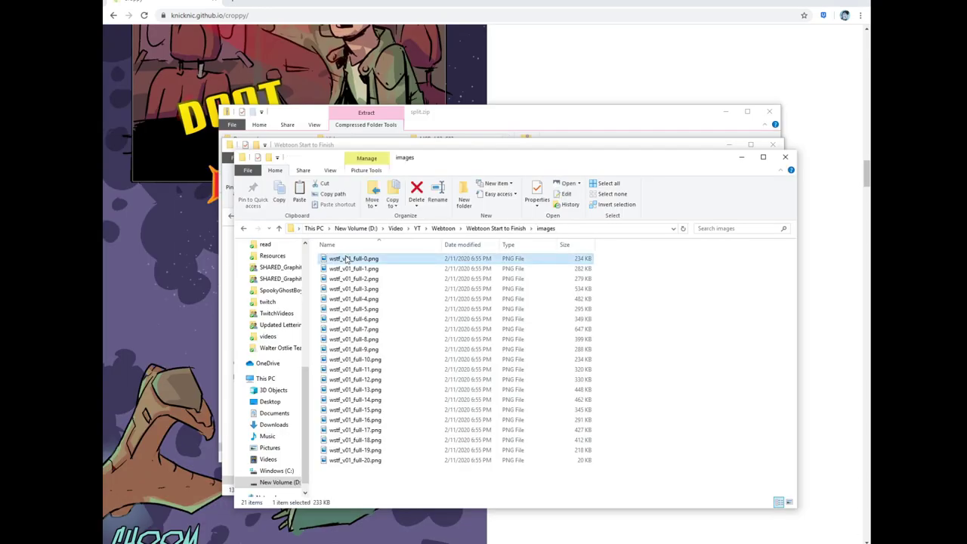
key(Return)
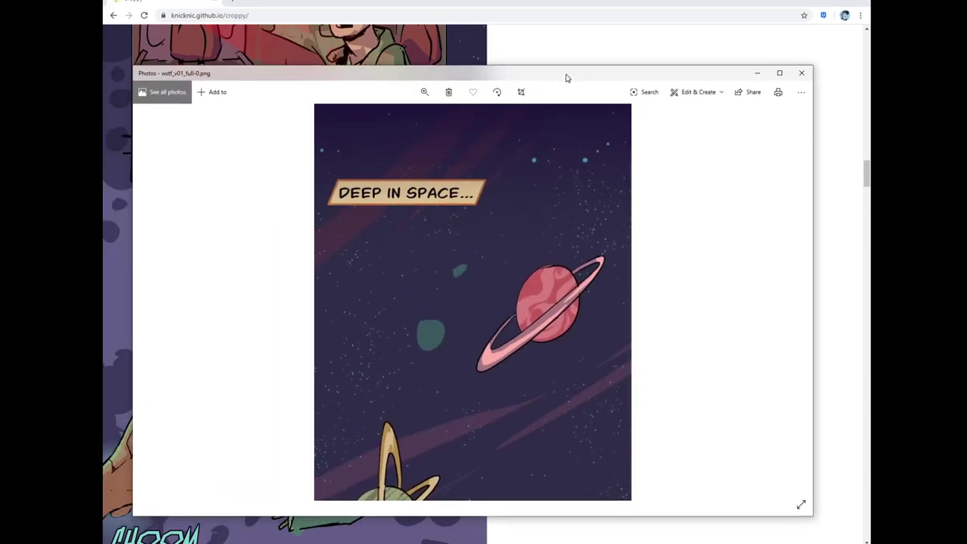
click(790, 302)
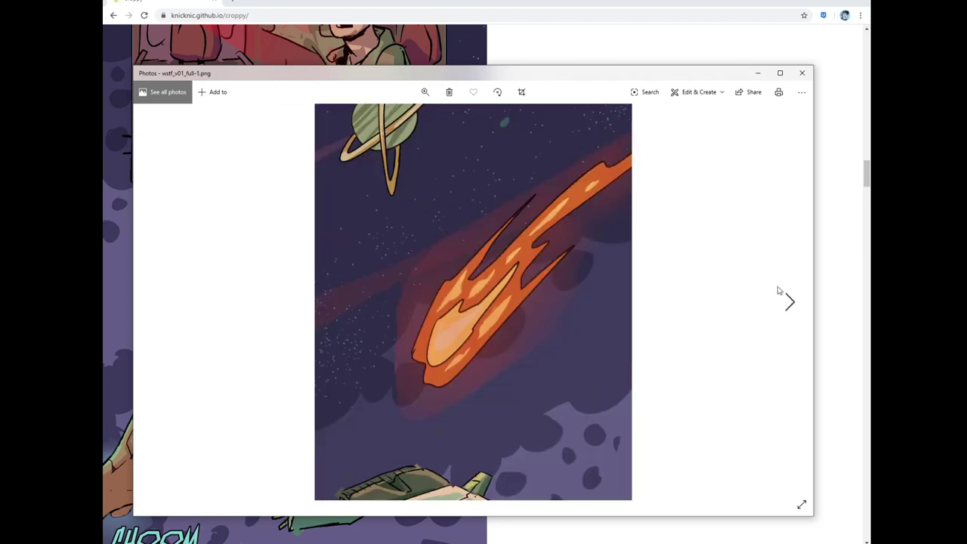
click(790, 302)
click(789, 302)
click(790, 302)
click(789, 302)
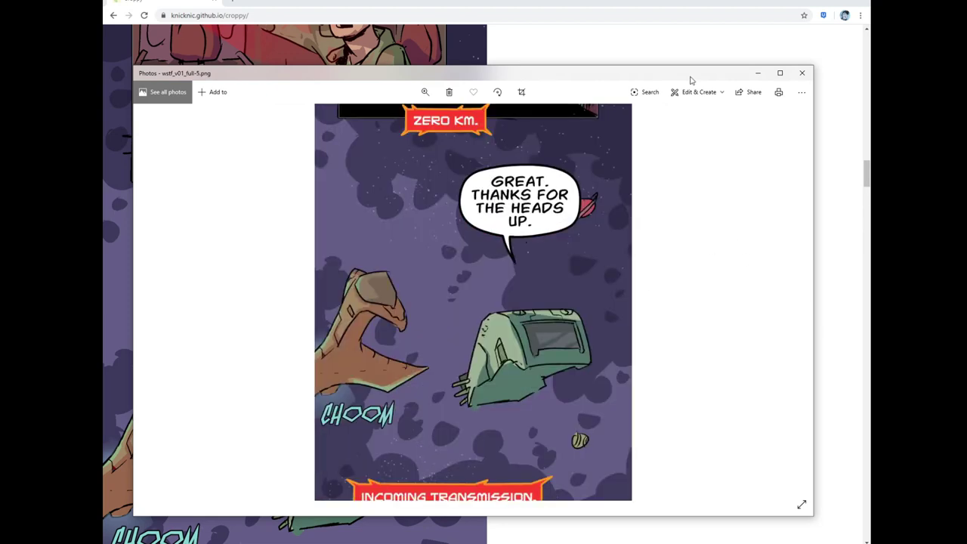
click(781, 76)
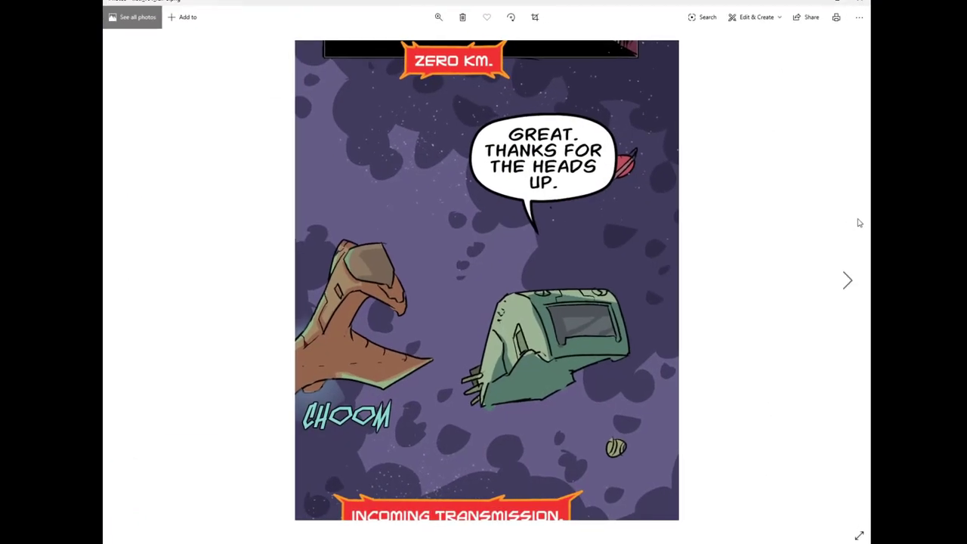
click(848, 281)
click(849, 281)
click(849, 281)
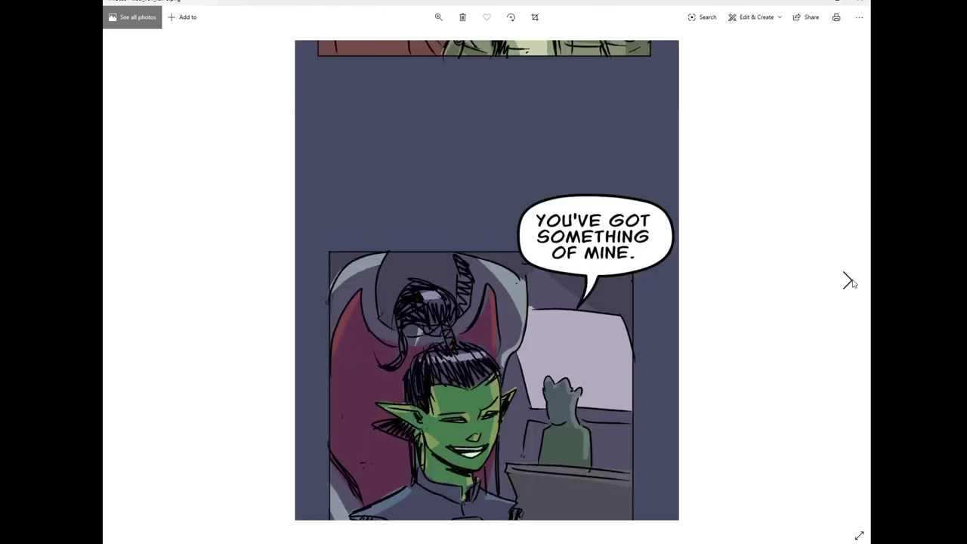
click(848, 281)
click(849, 281)
click(848, 281)
click(849, 281)
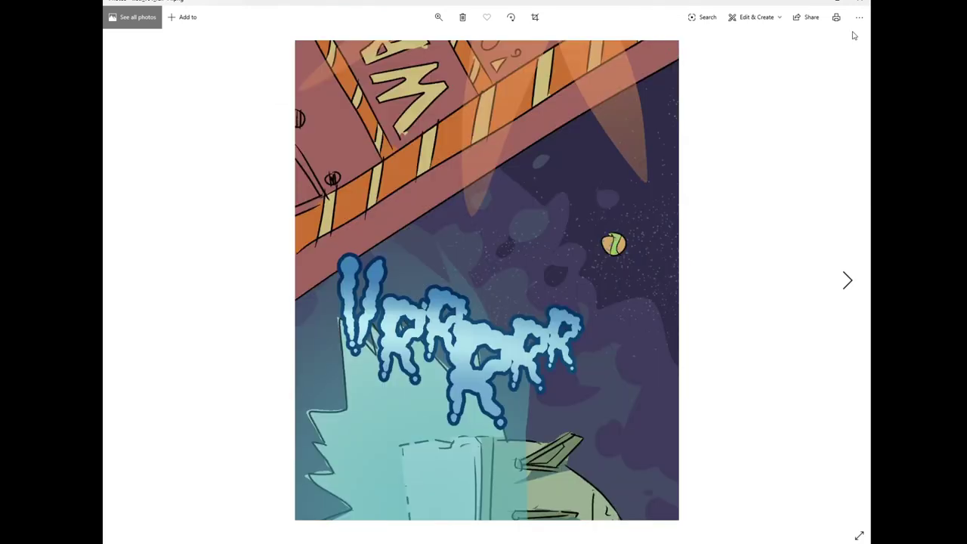
click(860, 3)
Check the pixel dimensions of wstf_v01_full-1.png in its file properties
click(368, 269)
right_click(368, 269)
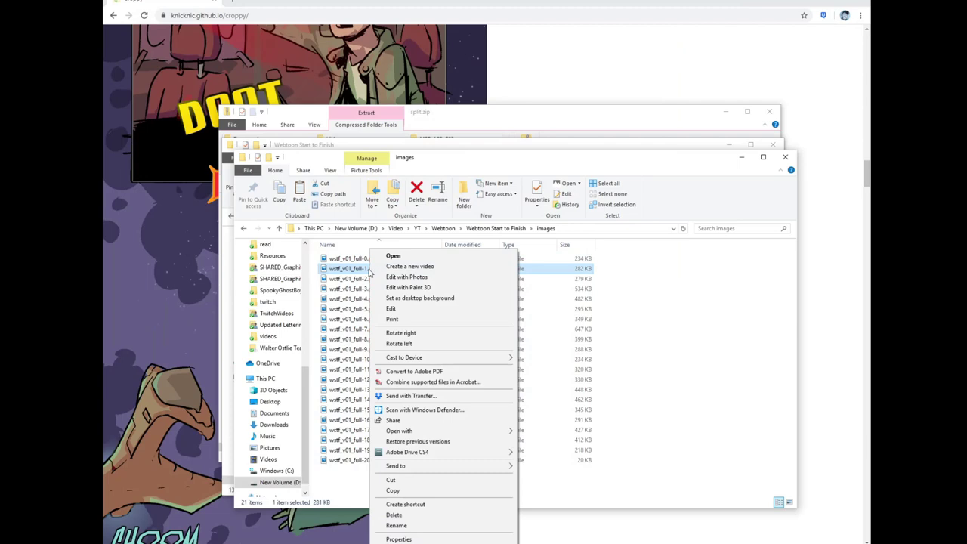
click(397, 538)
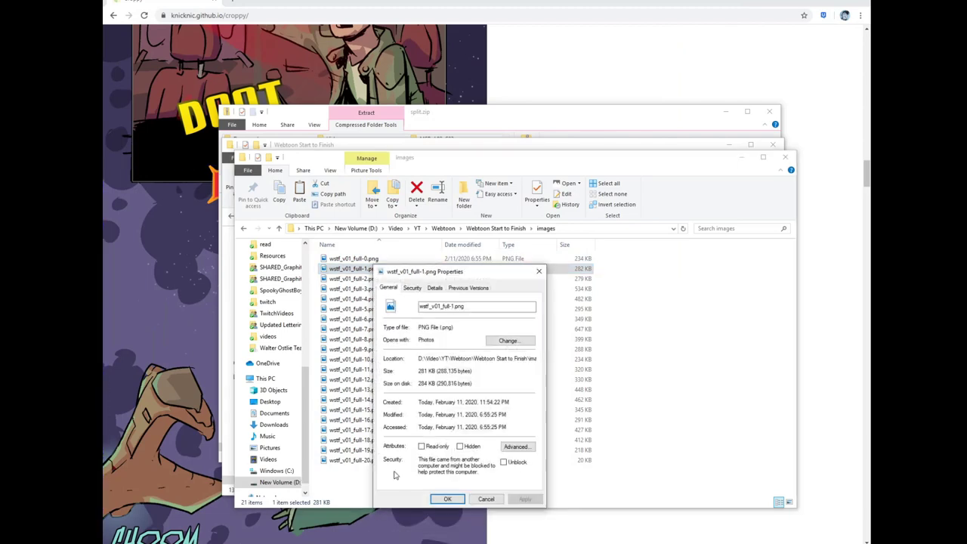
click(435, 288)
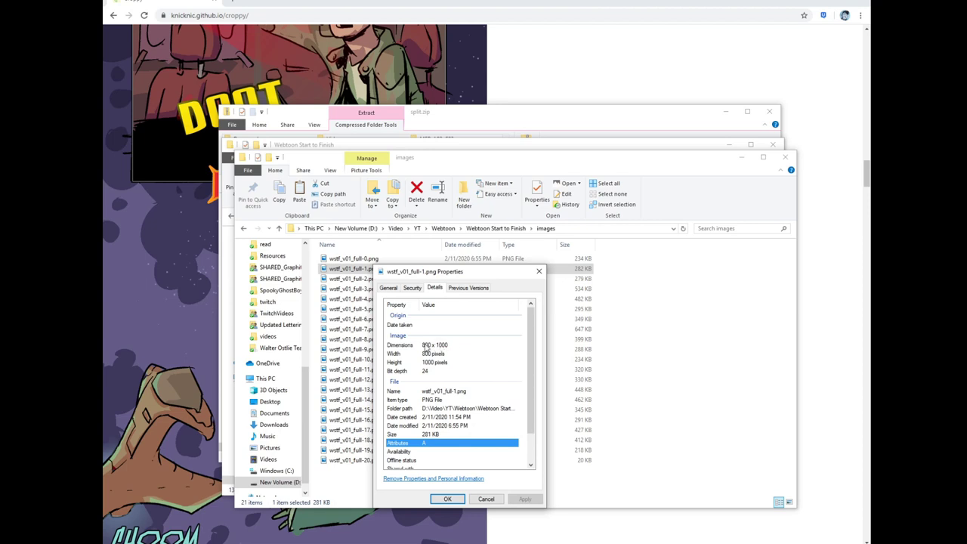
click(485, 499)
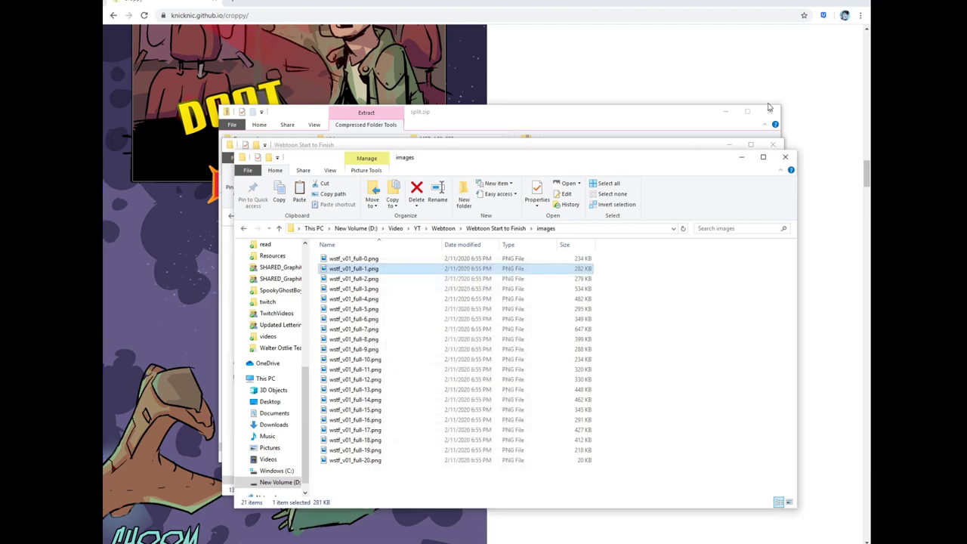
Close the images, Webtoon Start to Finish and split.zip folder windows
click(787, 158)
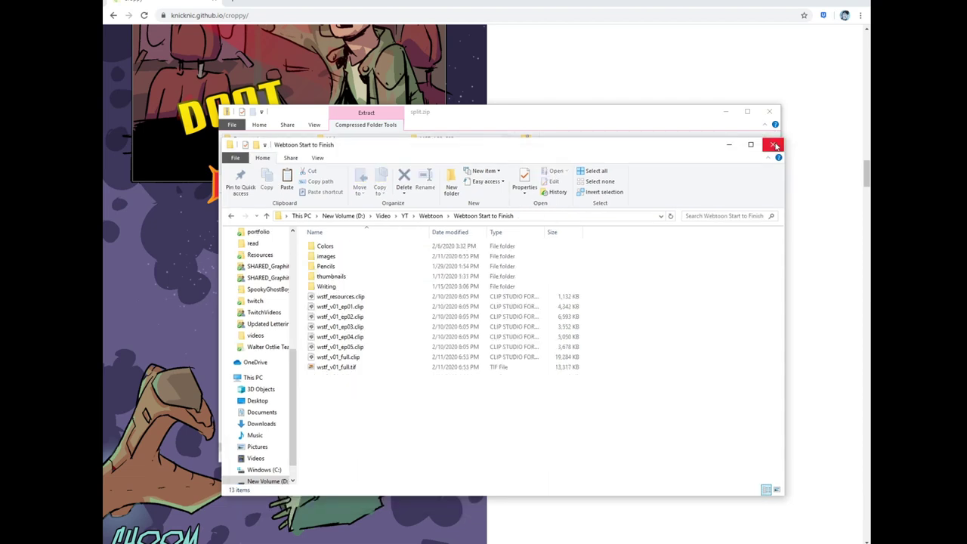
click(774, 146)
click(769, 111)
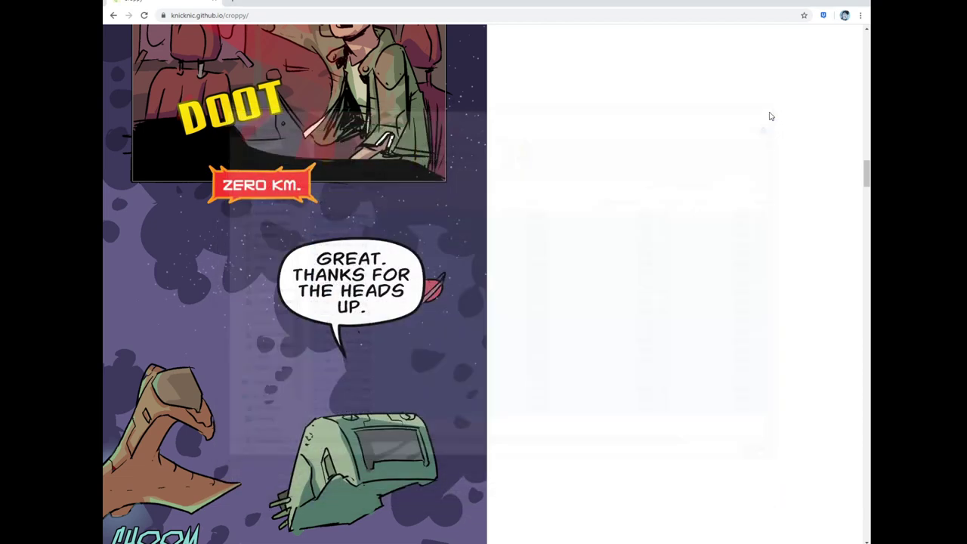